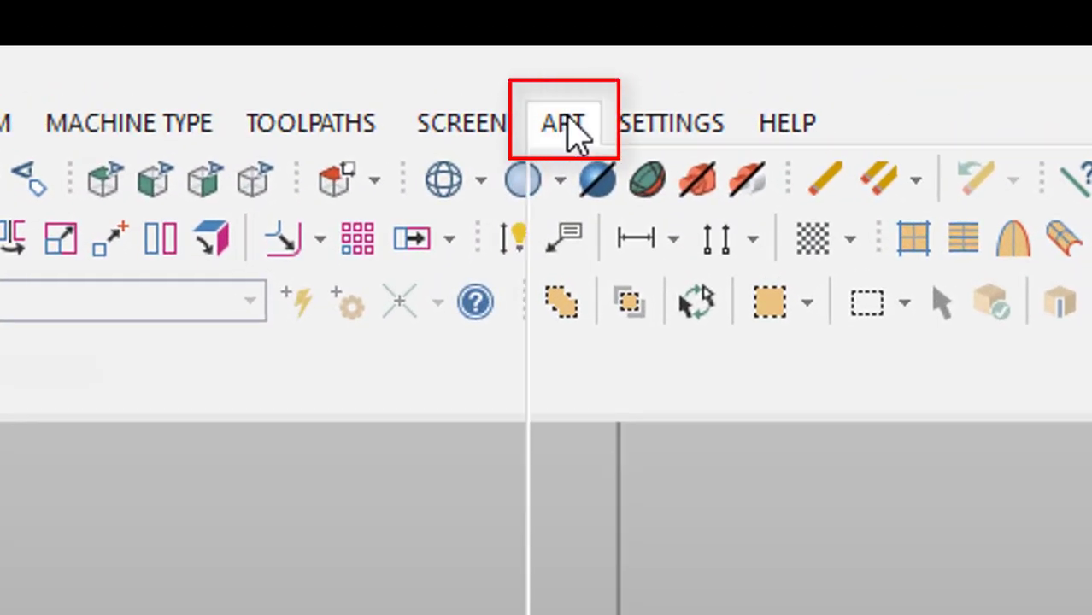
Start a new art base surface from image, using the 'art' photo from the Desktop.
{"action": "left_click", "coordinate": [566, 124]}
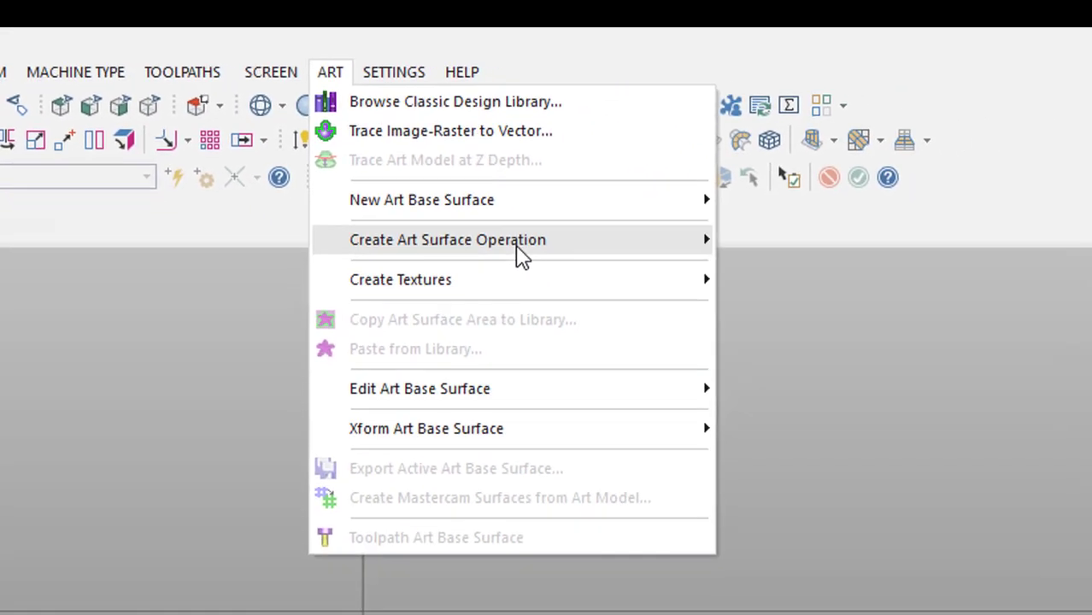
{"action": "left_click", "coordinate": [664, 192]}
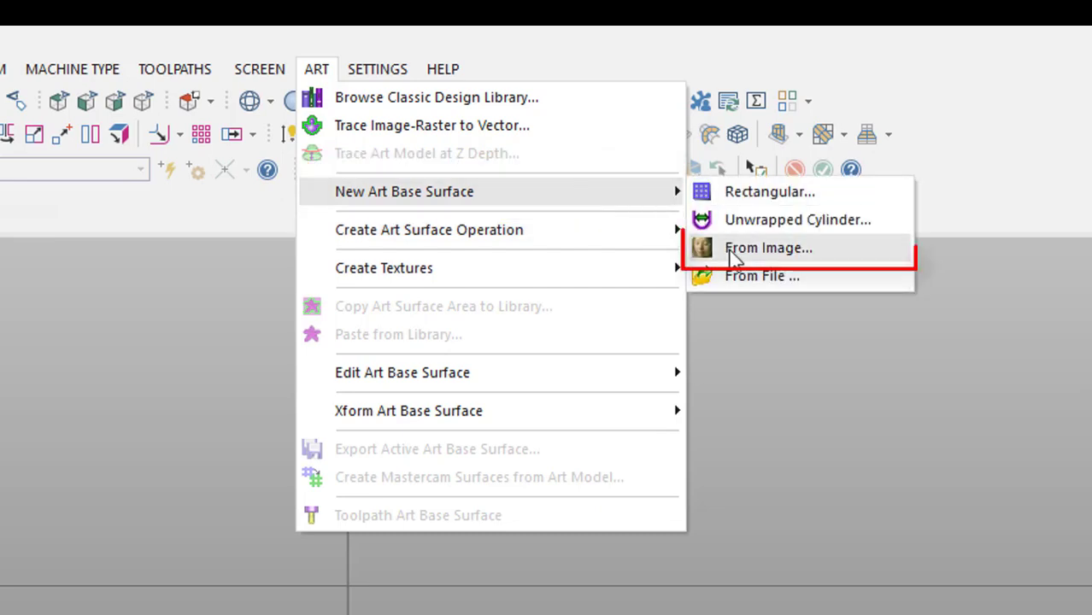
{"action": "left_click", "coordinate": [734, 248]}
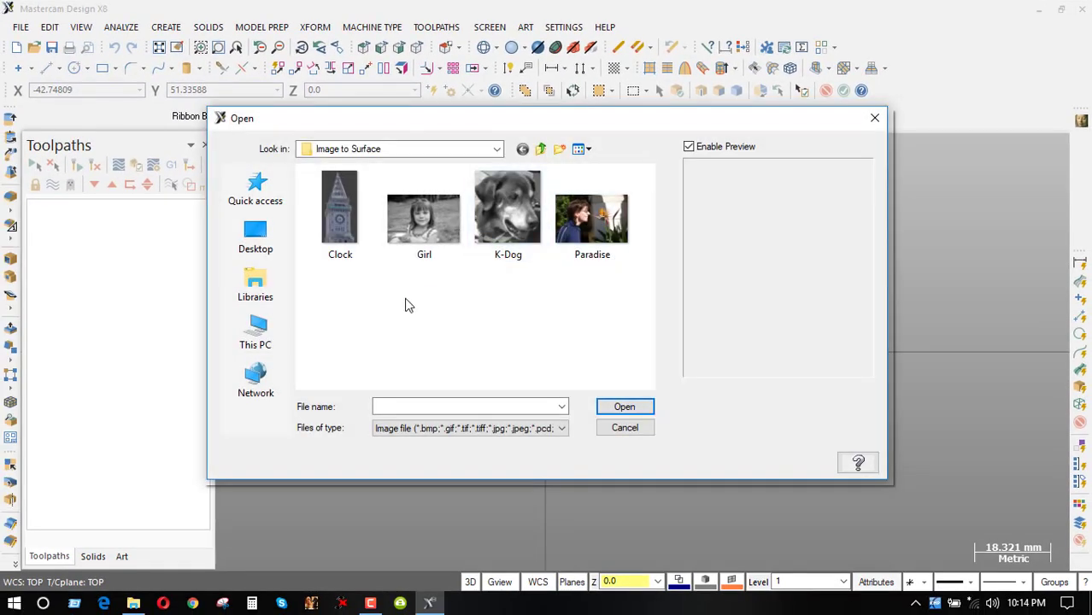
{"action": "left_click", "coordinate": [255, 236]}
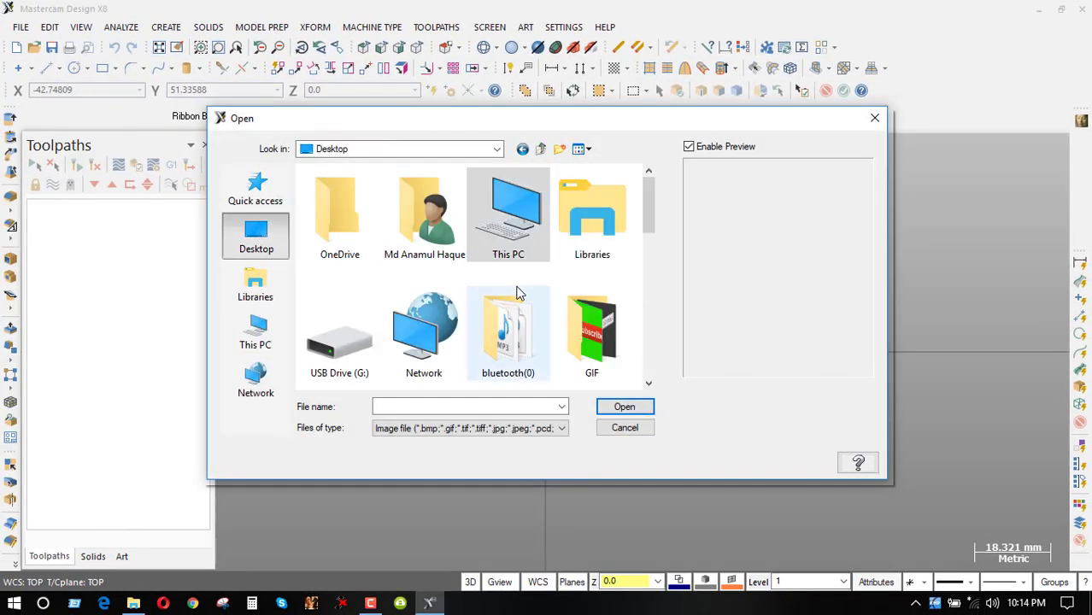
{"action": "scroll", "coordinate": [517, 288], "scroll_direction": "down", "scroll_amount": 3}
{"action": "scroll", "coordinate": [517, 290], "scroll_direction": "down", "scroll_amount": 3}
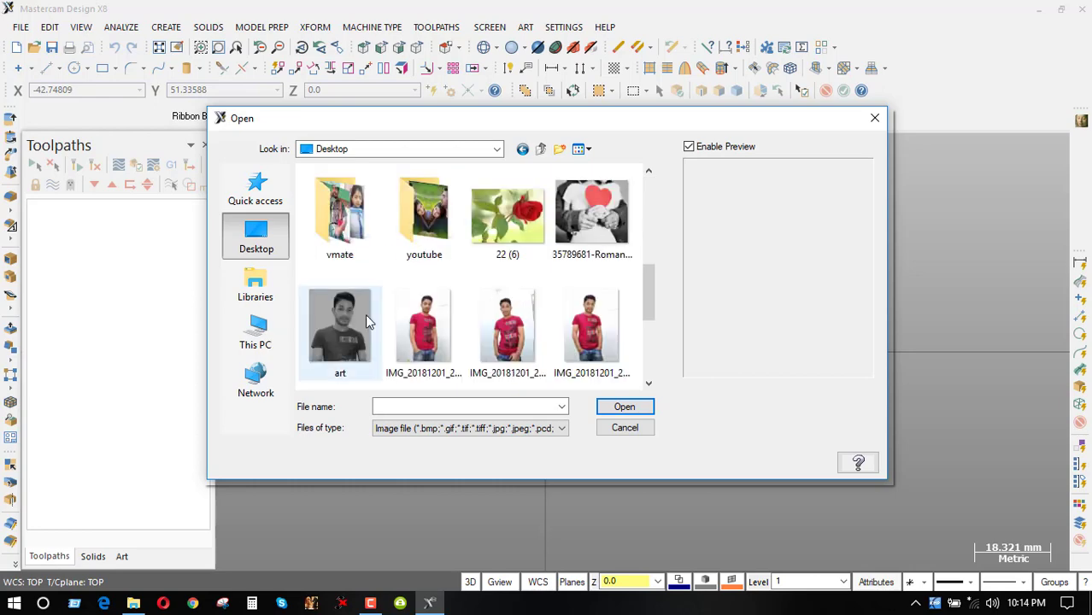
{"action": "left_click", "coordinate": [365, 314]}
{"action": "left_click", "coordinate": [624, 407]}
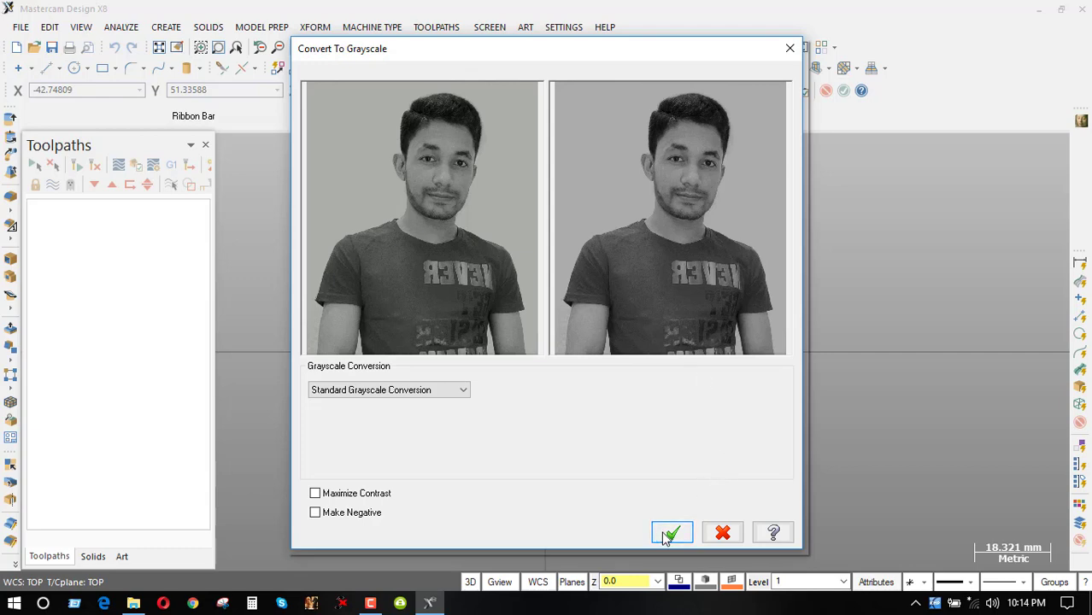
Accept standard grayscale and import the image at height range 4, size 84.771 × 100.
{"action": "left_click", "coordinate": [670, 533]}
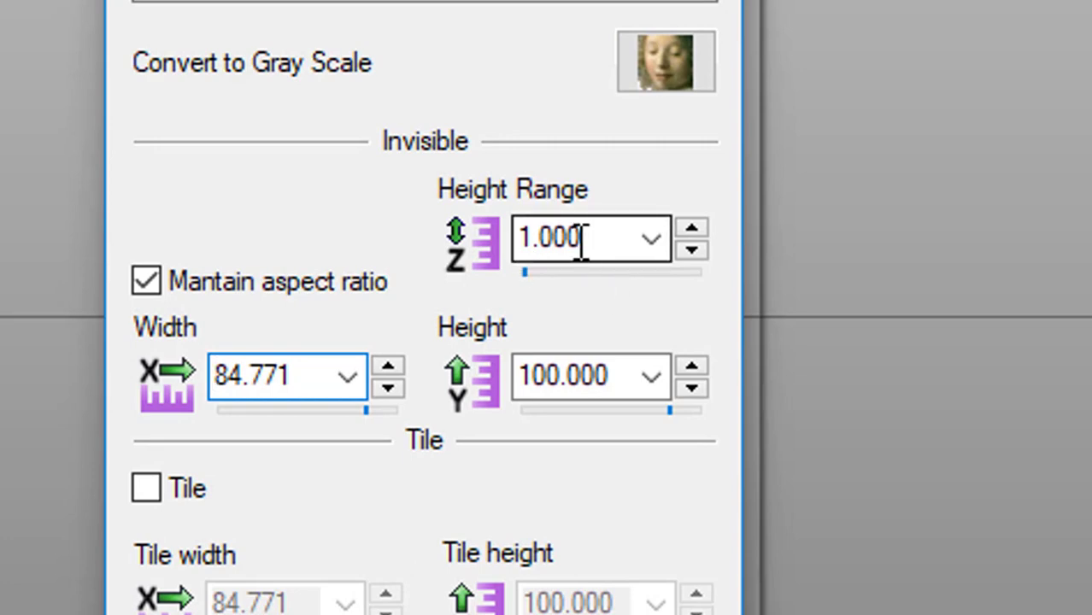
{"action": "left_click", "coordinate": [583, 237]}
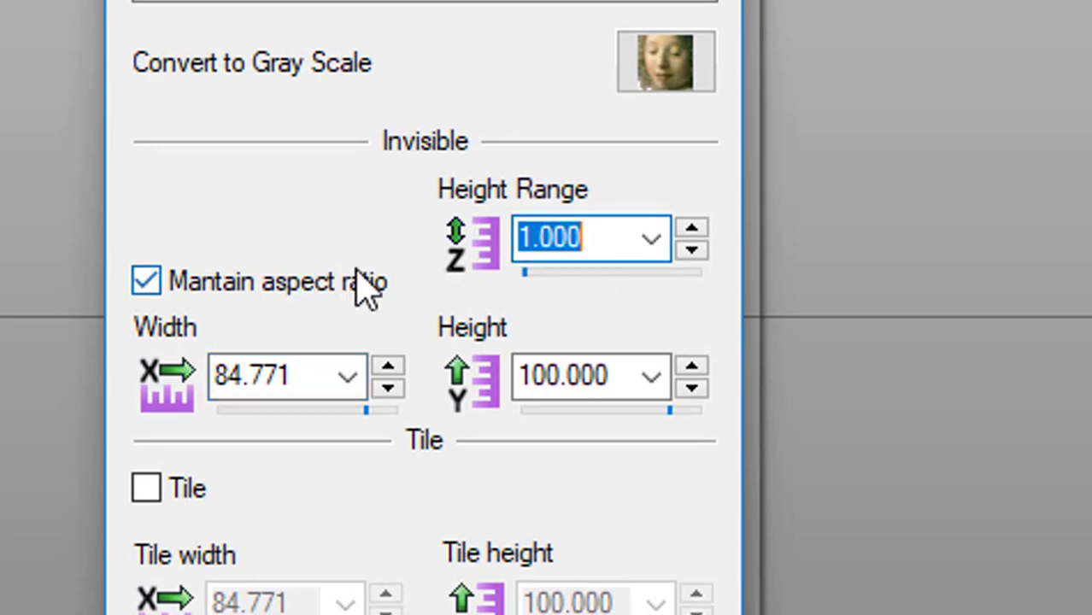
{"action": "type", "text": "4"}
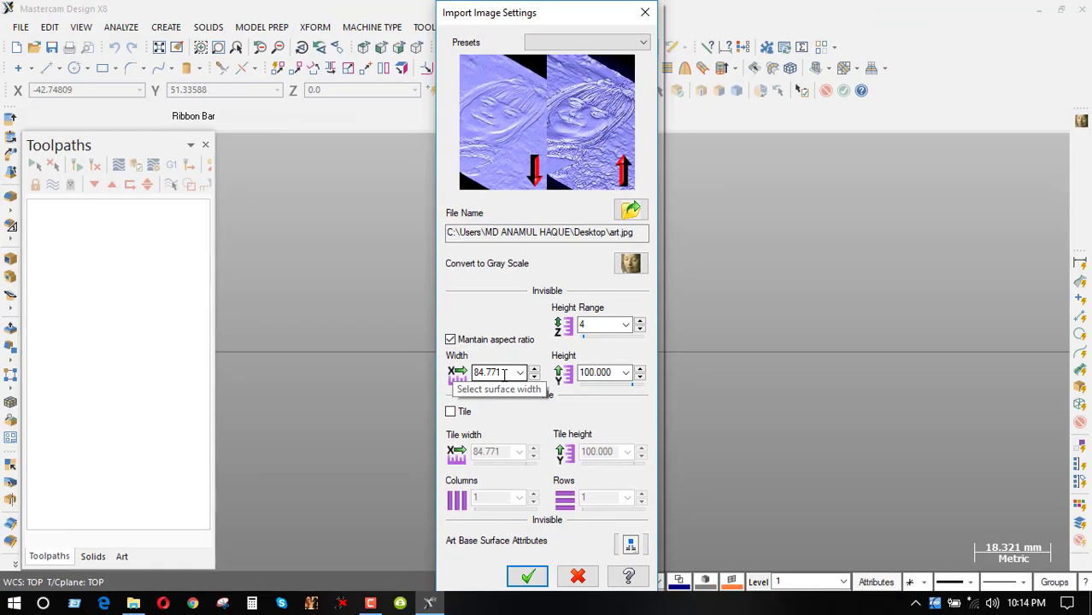
{"action": "left_click", "coordinate": [528, 577]}
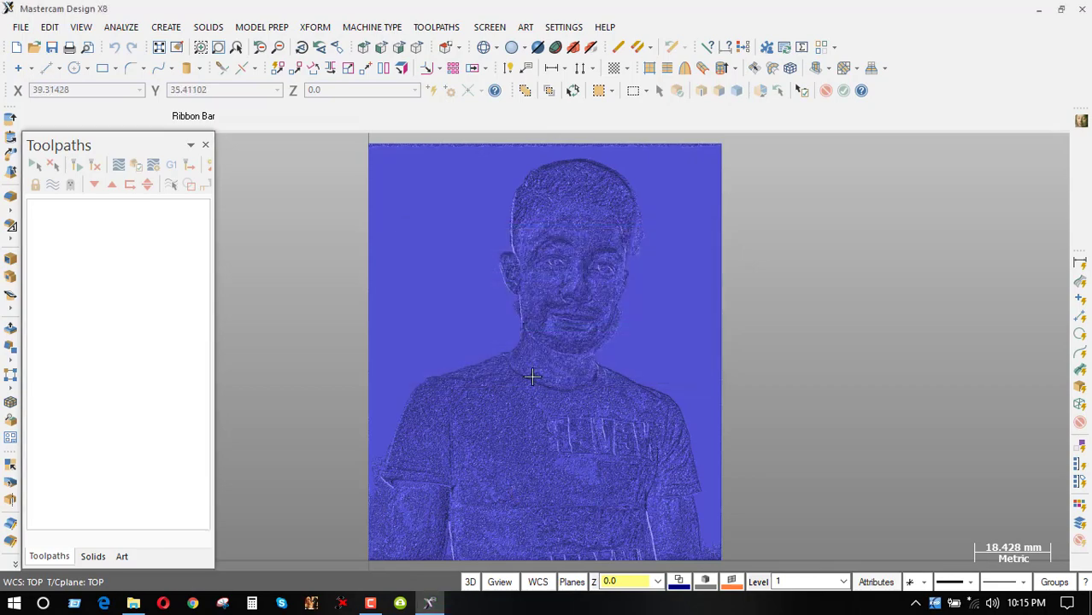
Draw a rectangle from the relief's top-left to bottom-right corner, about 85.088 × 99.537.
{"action": "scroll", "coordinate": [532, 348], "scroll_direction": "down", "scroll_amount": 1}
{"action": "scroll", "coordinate": [532, 348], "scroll_direction": "up", "scroll_amount": 1}
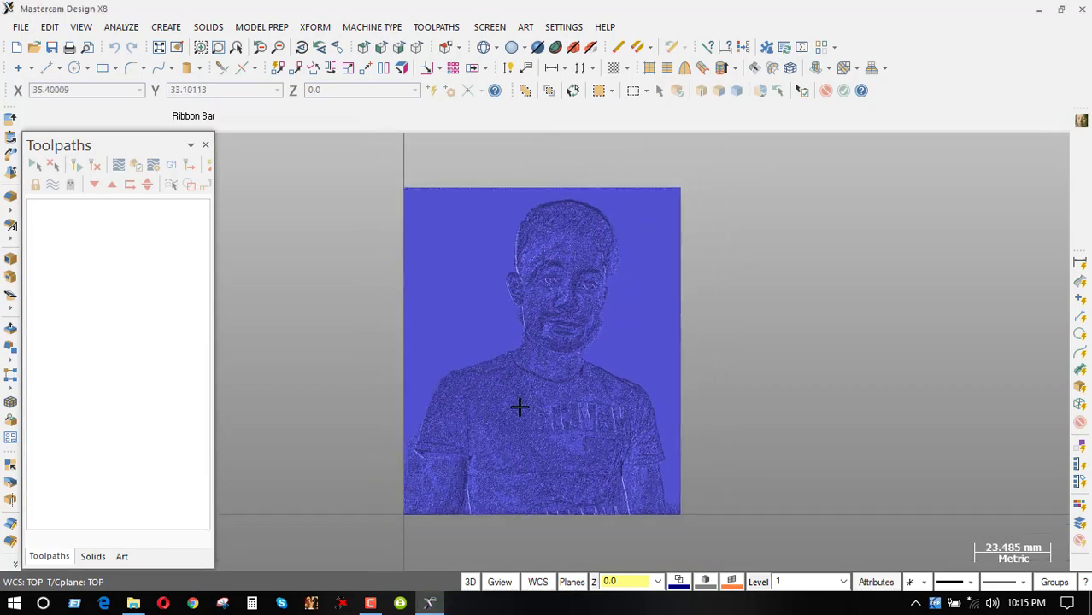
{"action": "scroll", "coordinate": [520, 406], "scroll_direction": "down", "scroll_amount": 2}
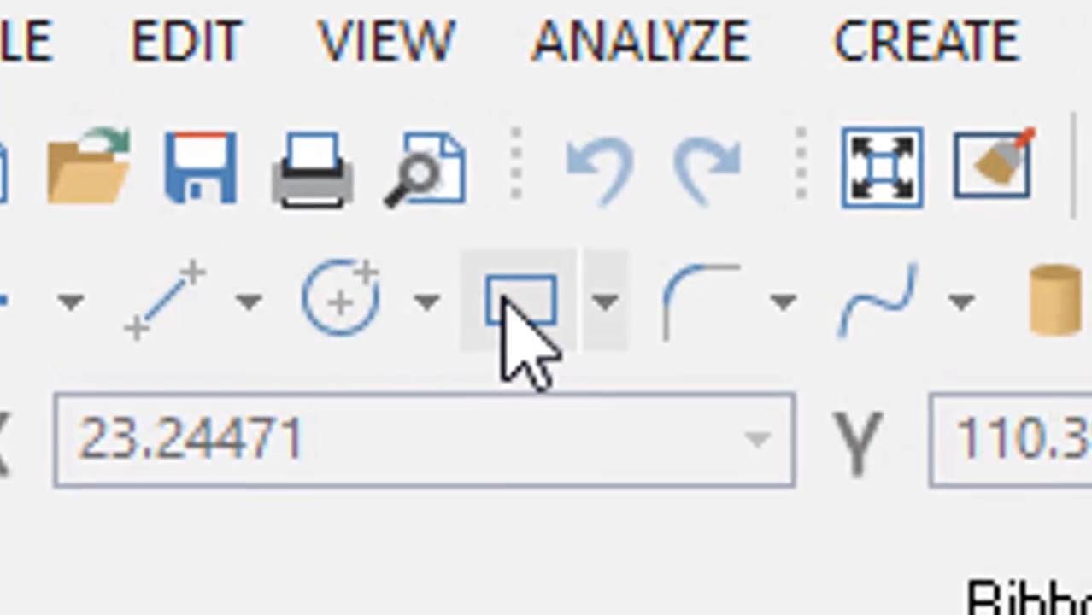
{"action": "left_click", "coordinate": [504, 301]}
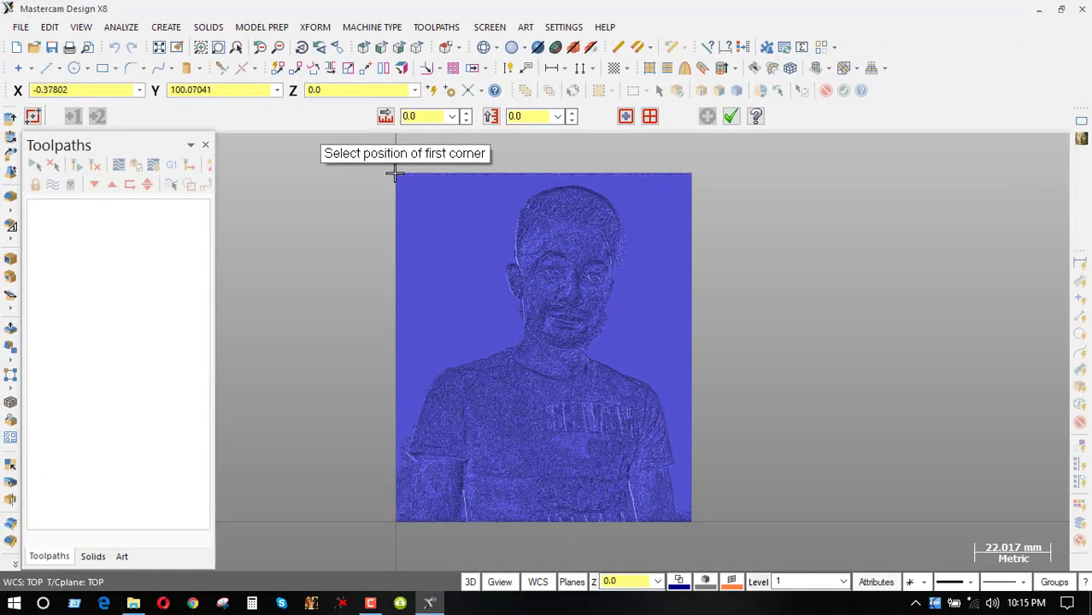
{"action": "left_click", "coordinate": [395, 174]}
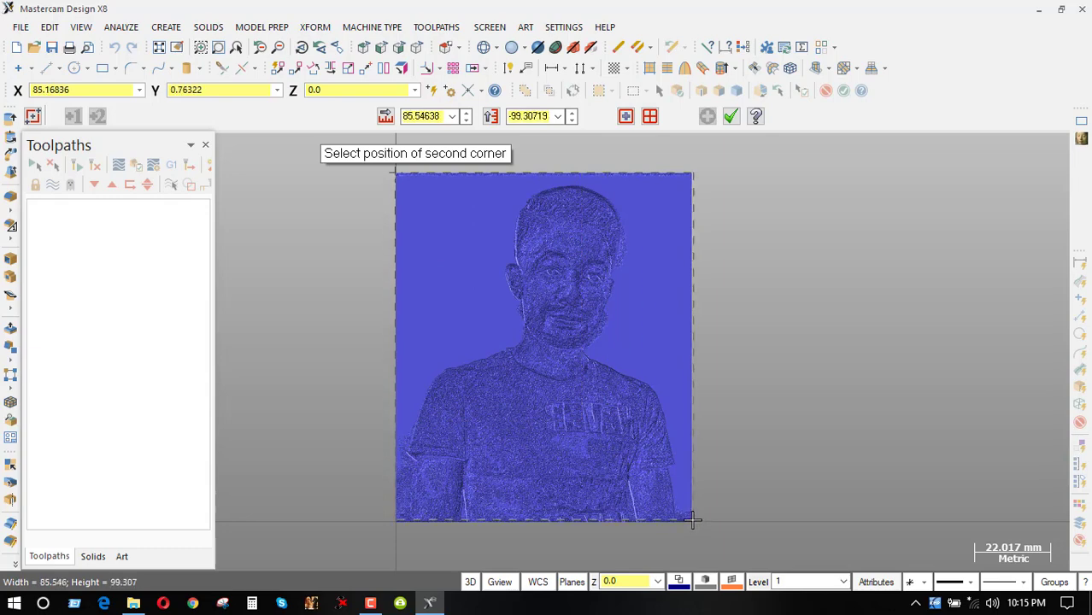
{"action": "left_click", "coordinate": [692, 520]}
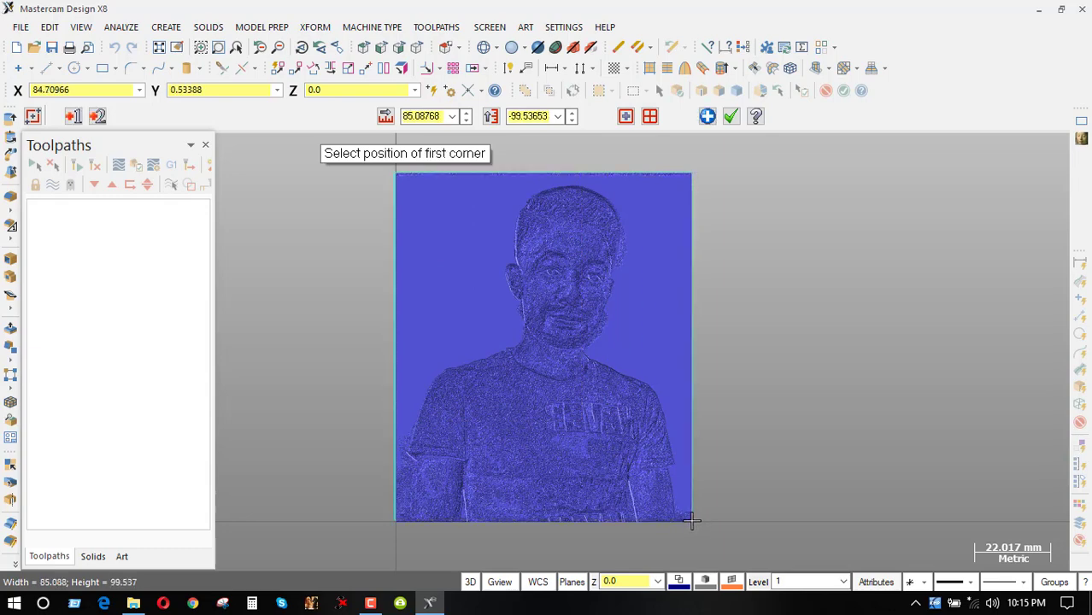
{"action": "left_click", "coordinate": [732, 116]}
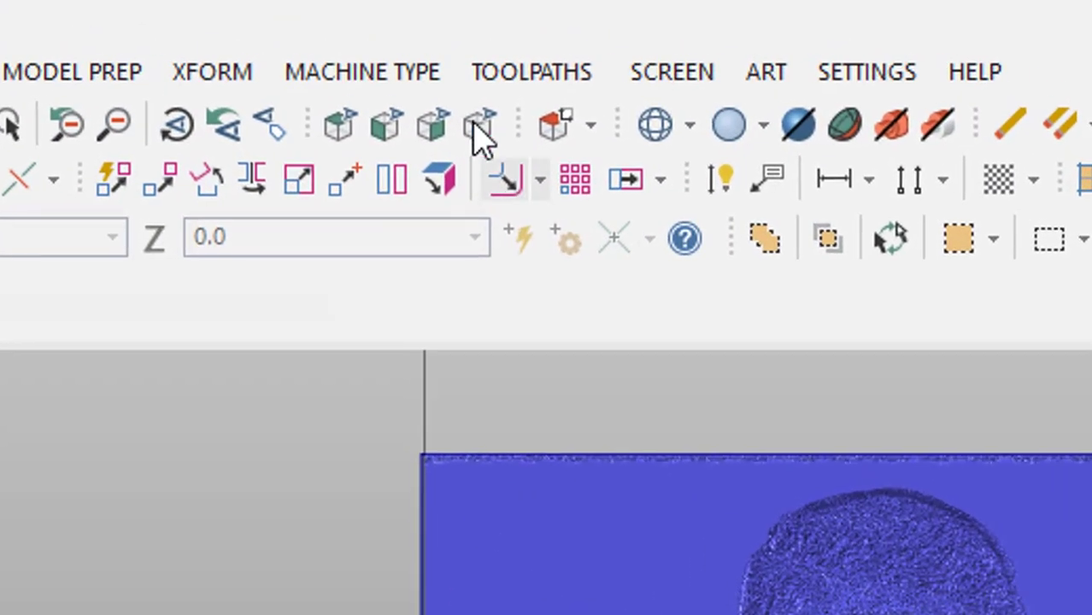
Select the default mill machine and size its stock from the relief's bounding box.
{"action": "left_click", "coordinate": [384, 29]}
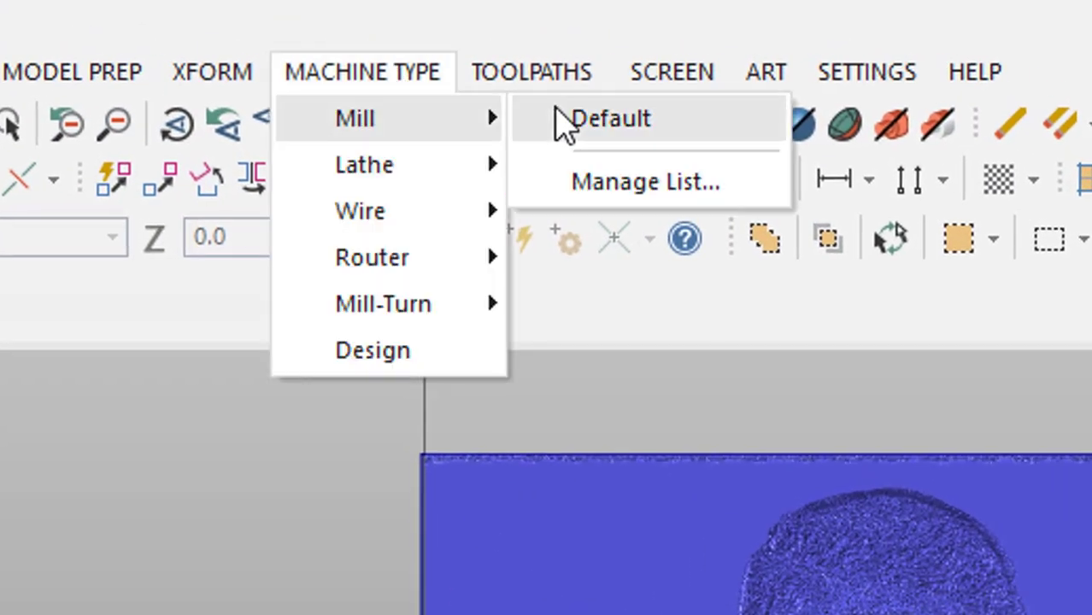
{"action": "left_click", "coordinate": [563, 119]}
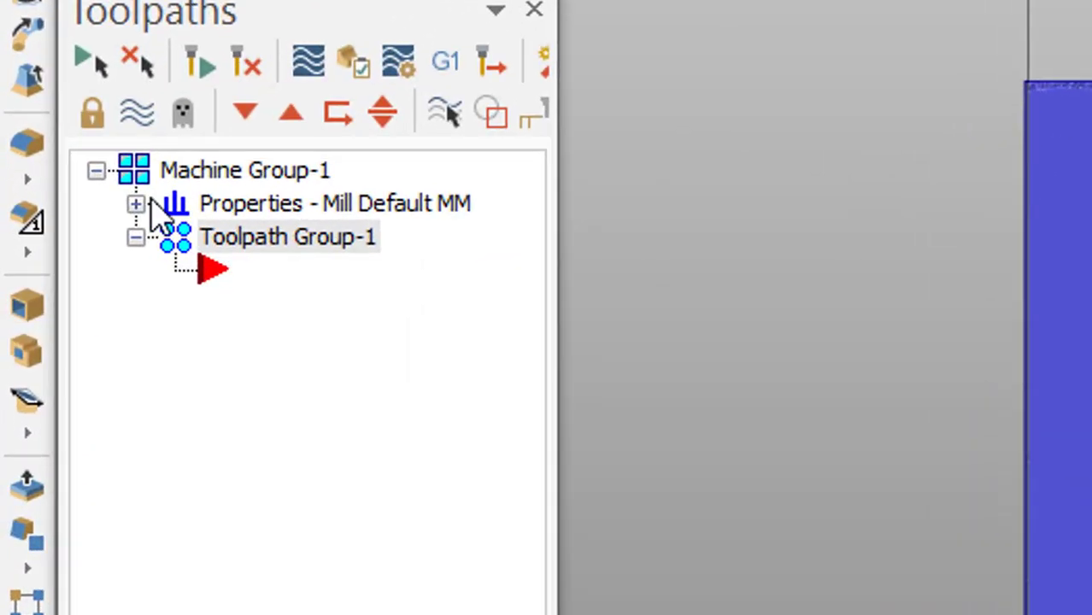
{"action": "left_click", "coordinate": [53, 220]}
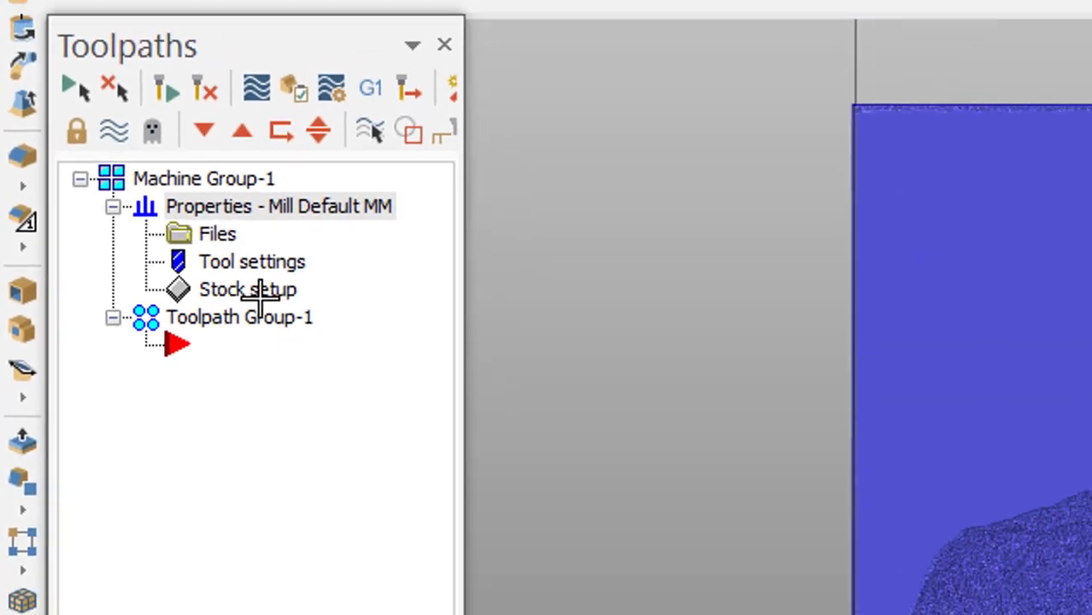
{"action": "double_click", "coordinate": [282, 305]}
{"action": "left_click", "coordinate": [329, 502]}
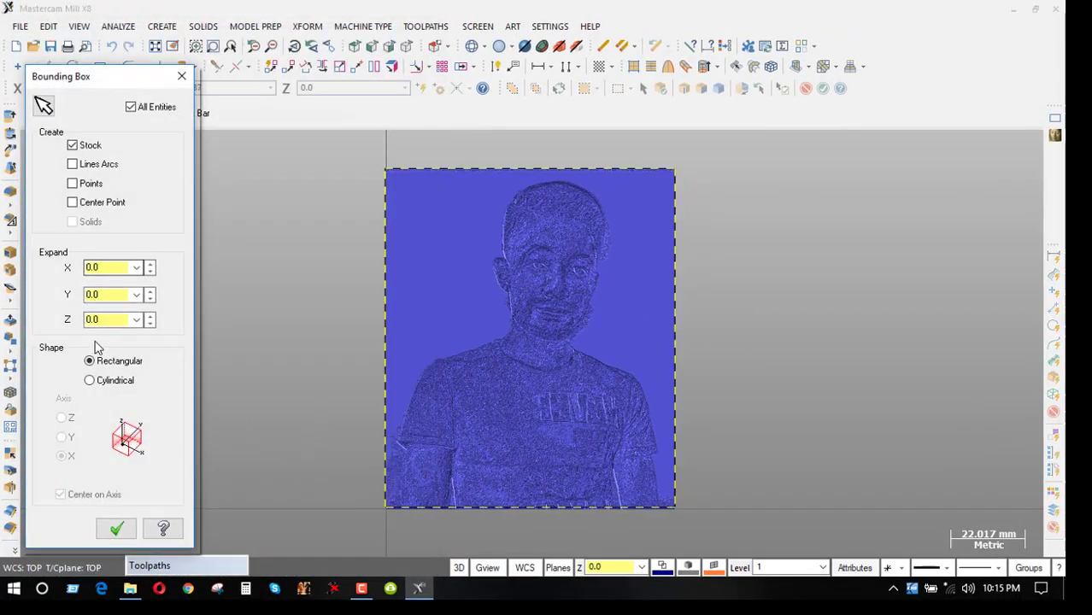
{"action": "left_click", "coordinate": [116, 532]}
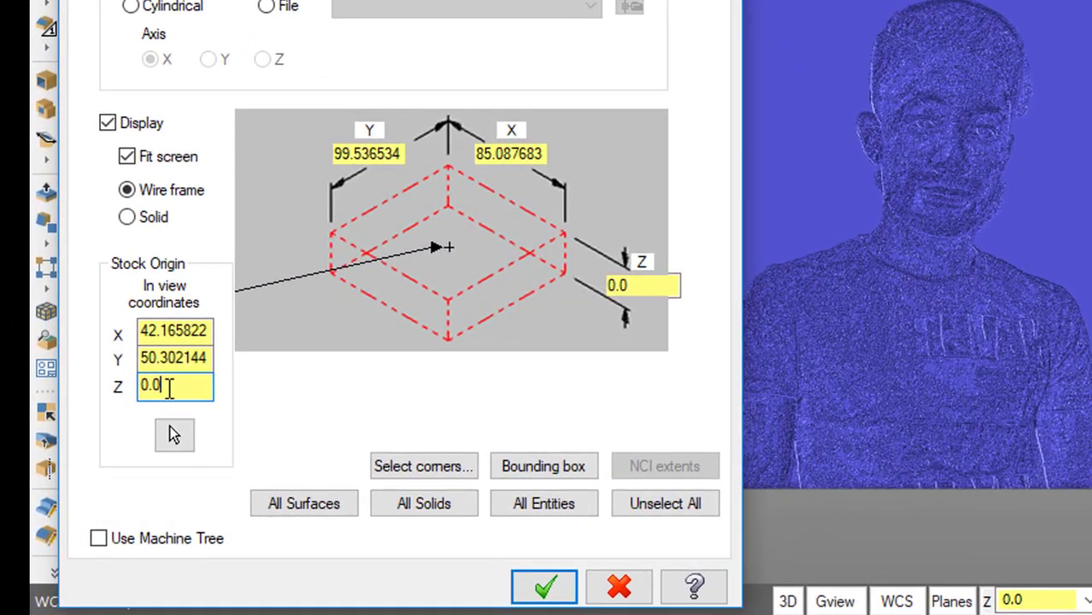
Set the stock origin Z to 4.1 and the stock thickness to 10.
{"action": "double_click", "coordinate": [143, 386]}
{"action": "key", "text": "BackSpace"}
{"action": "type", "text": "4.1"}
{"action": "double_click", "coordinate": [650, 285]}
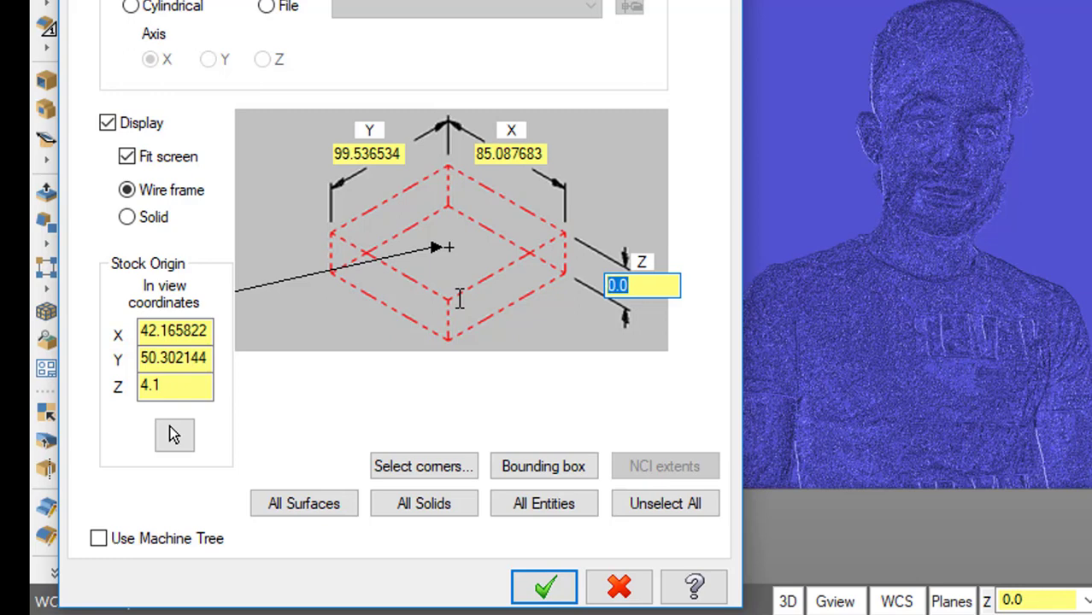
{"action": "type", "text": "10"}
{"action": "key", "text": "Tab"}
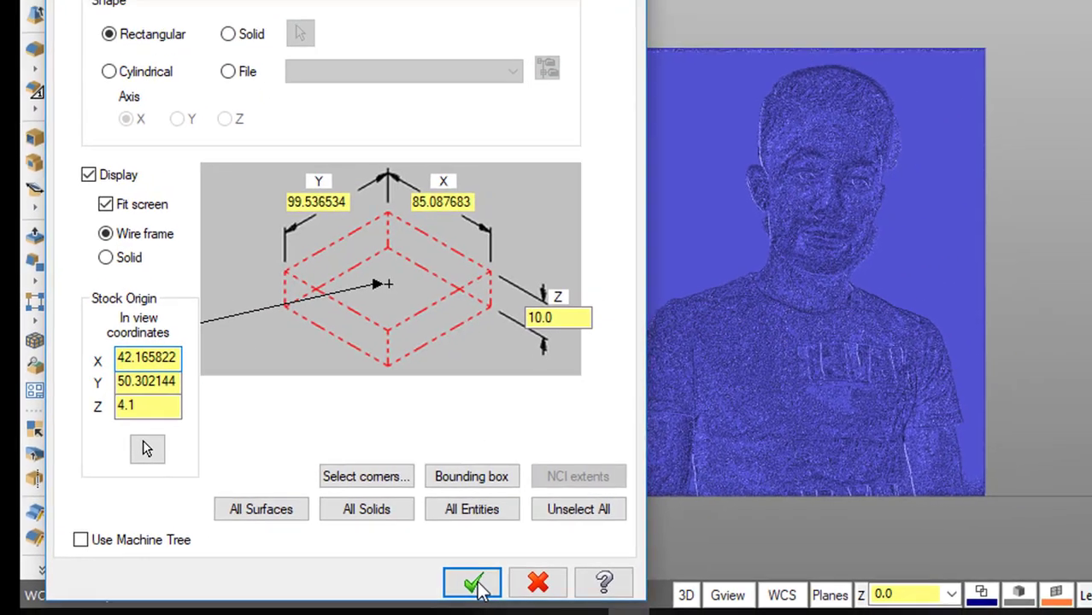
Confirm the stock setup and hide the stock shading on the relief.
{"action": "left_click", "coordinate": [547, 589]}
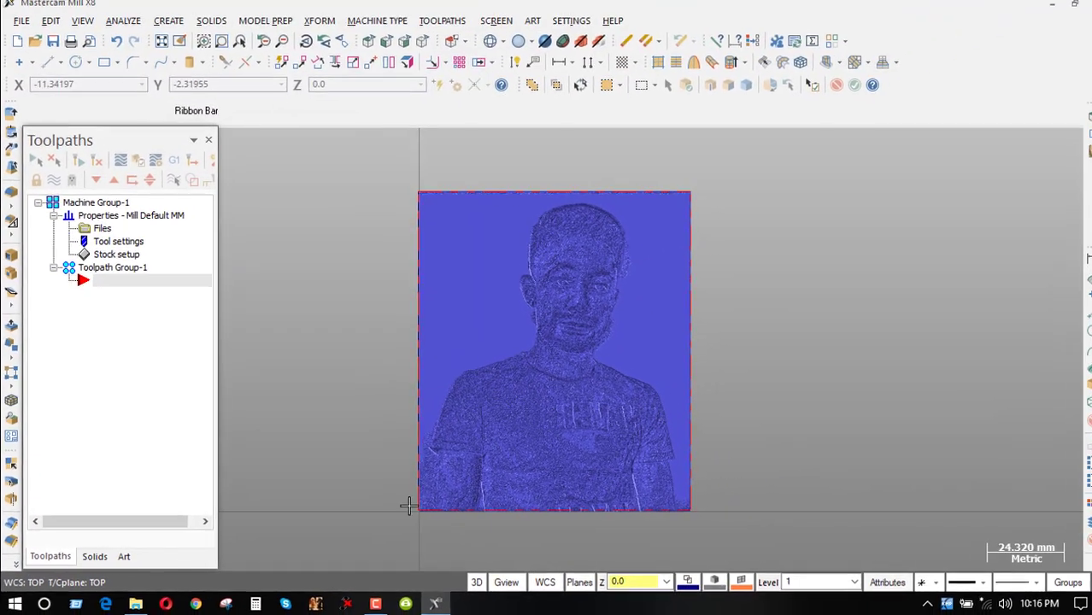
{"action": "scroll", "coordinate": [461, 420], "scroll_direction": "down", "scroll_amount": 1}
{"action": "scroll", "coordinate": [472, 402], "scroll_direction": "down", "scroll_amount": 1}
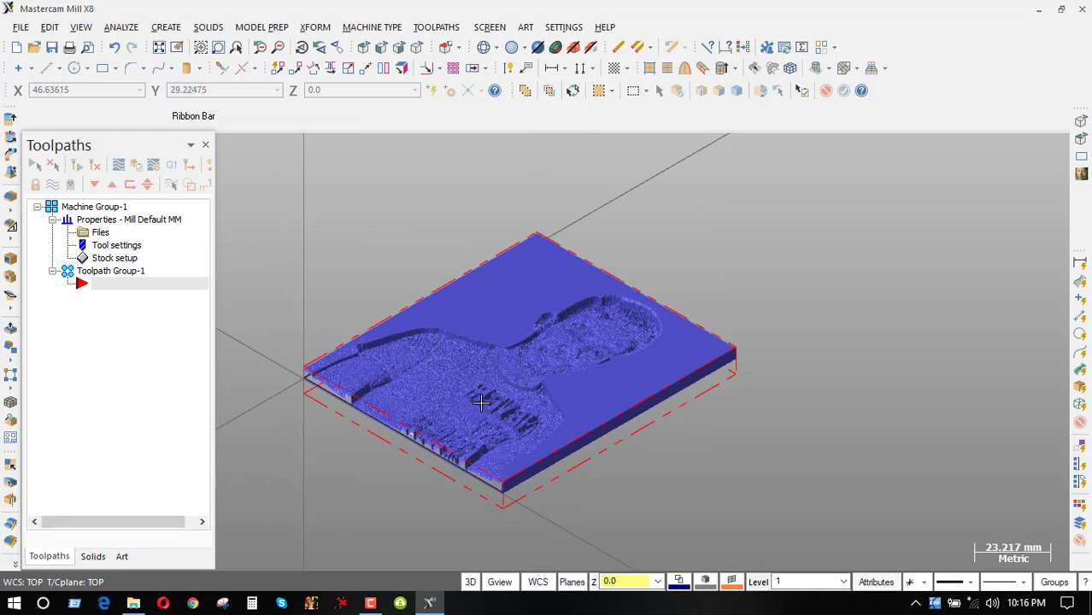
{"action": "scroll", "coordinate": [479, 403], "scroll_direction": "down", "scroll_amount": 1}
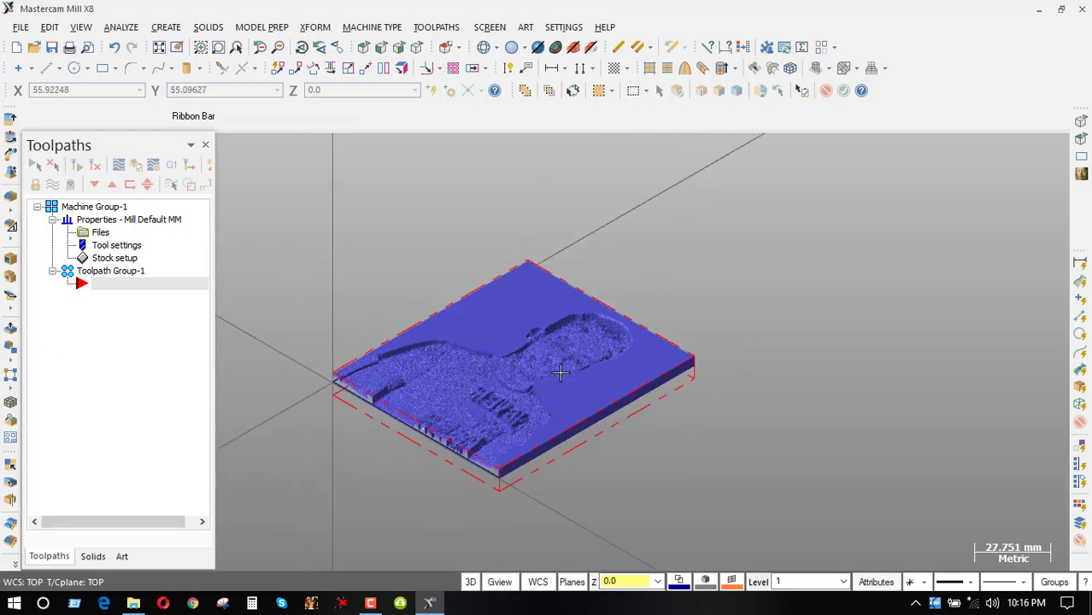
{"action": "left_click", "coordinate": [591, 49]}
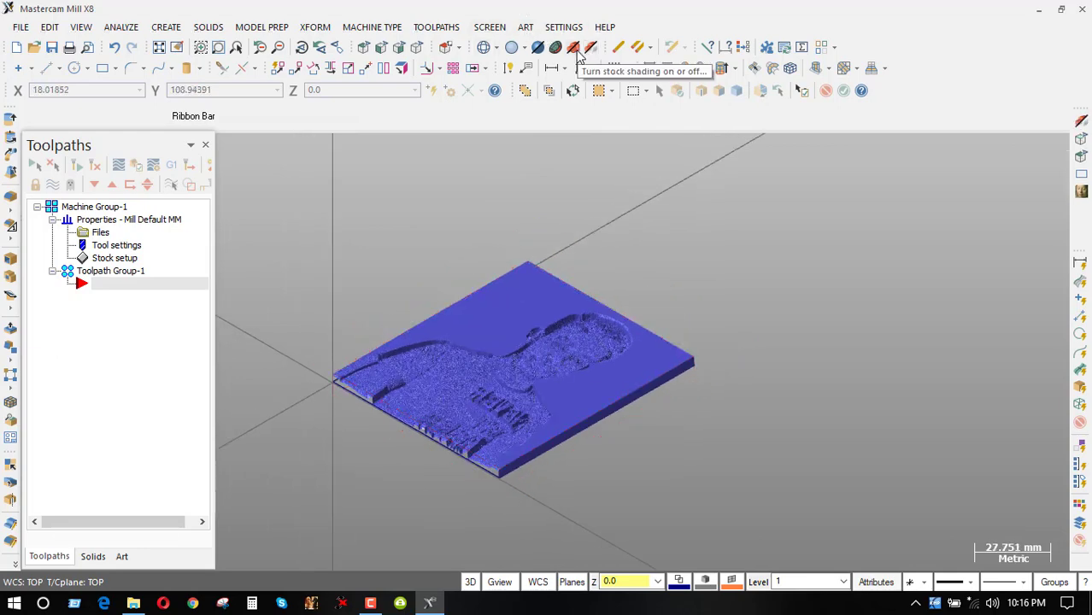
{"action": "scroll", "coordinate": [543, 333], "scroll_direction": "up", "scroll_amount": 1}
{"action": "scroll", "coordinate": [550, 323], "scroll_direction": "up", "scroll_amount": 1}
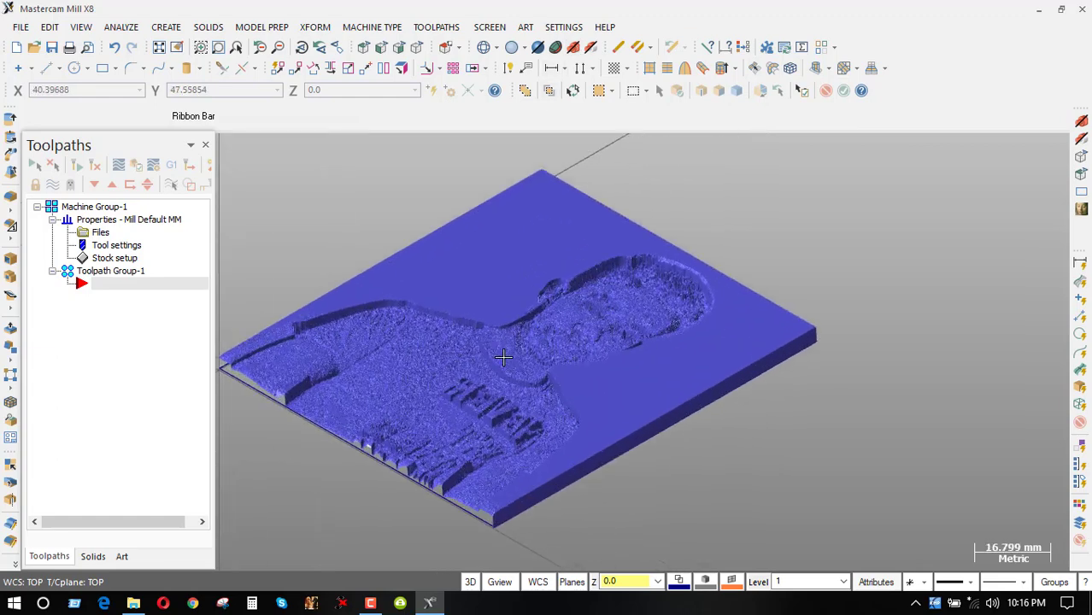
{"action": "scroll", "coordinate": [549, 323], "scroll_direction": "down", "scroll_amount": 1}
{"action": "scroll", "coordinate": [550, 323], "scroll_direction": "down", "scroll_amount": 1}
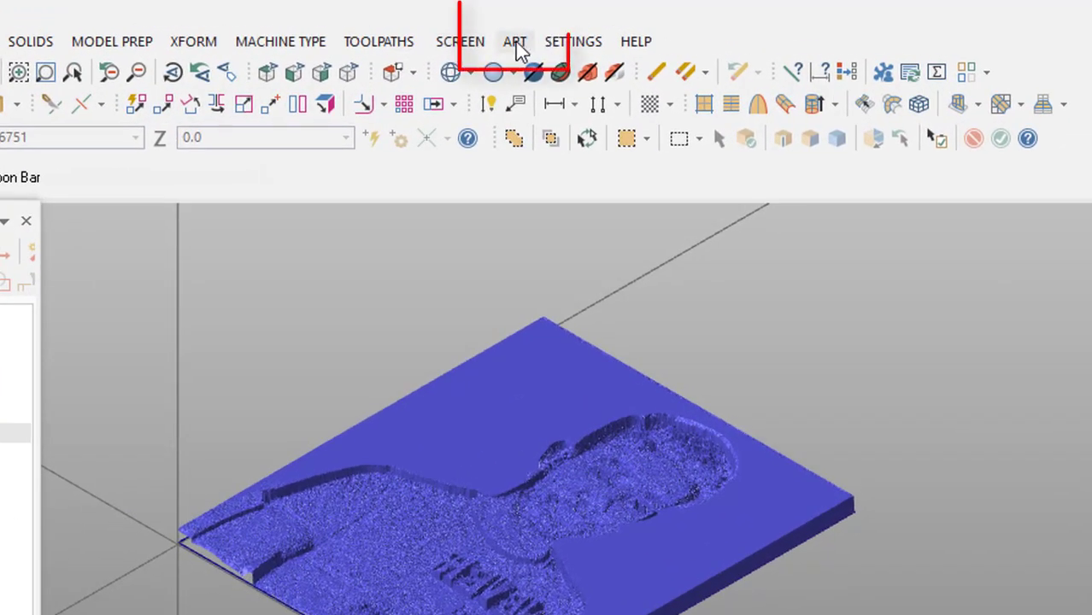
Create an art base surface toolpath with NC name 'art photo' and open its parameters.
{"action": "left_click", "coordinate": [516, 41]}
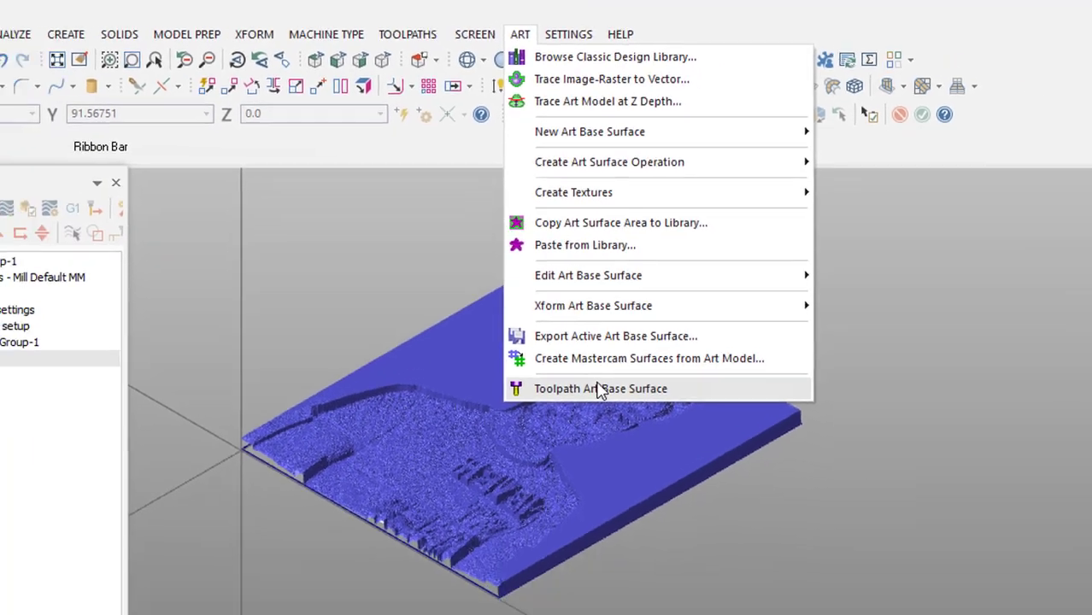
{"action": "left_click", "coordinate": [602, 470]}
{"action": "type", "text": "art photo"}
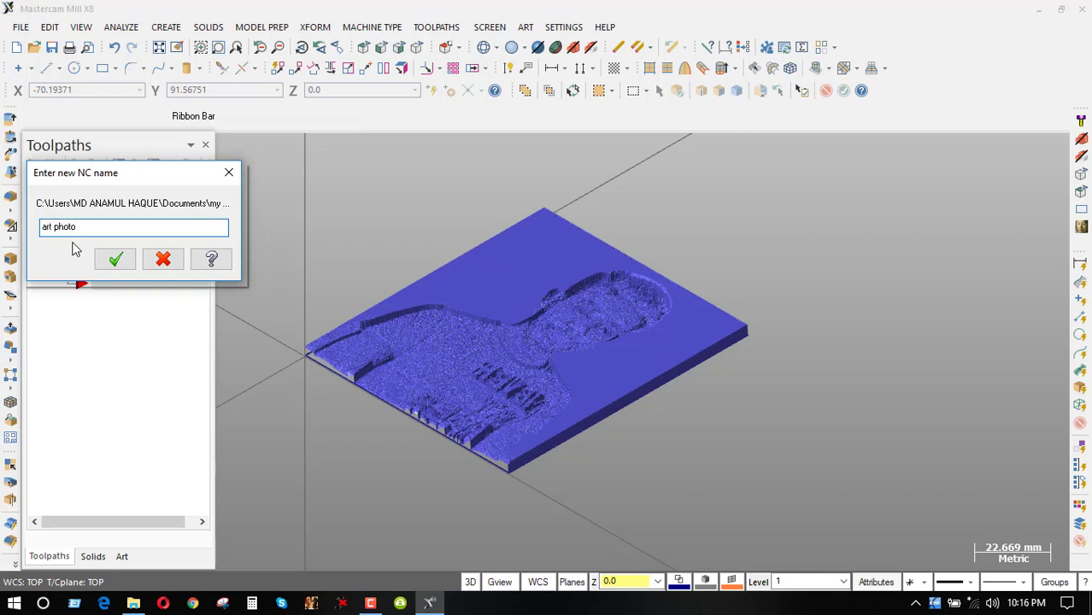
{"action": "left_click", "coordinate": [112, 261]}
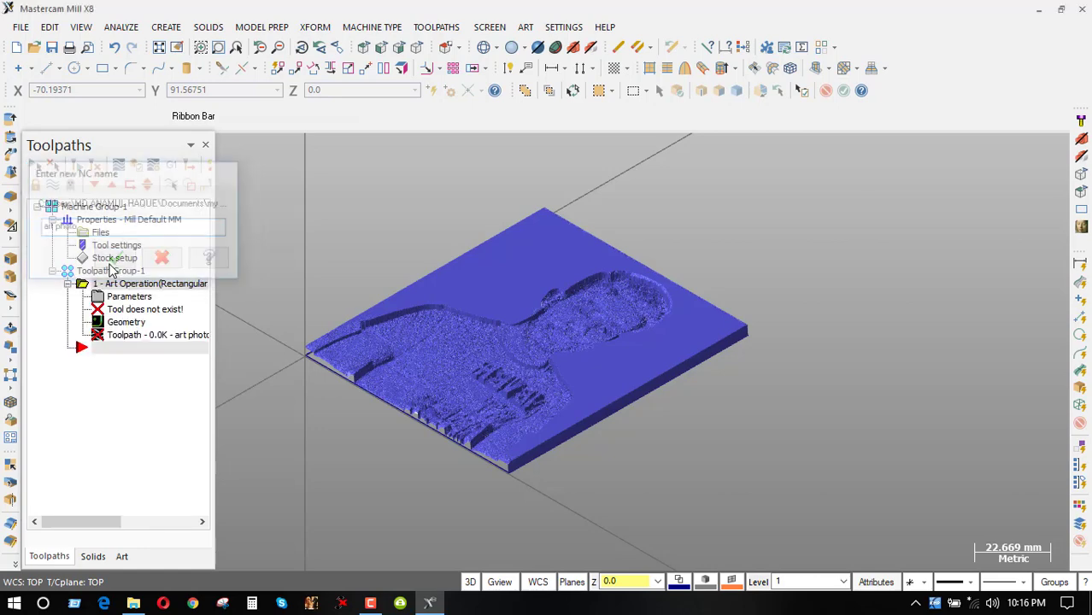
{"action": "left_click", "coordinate": [130, 296]}
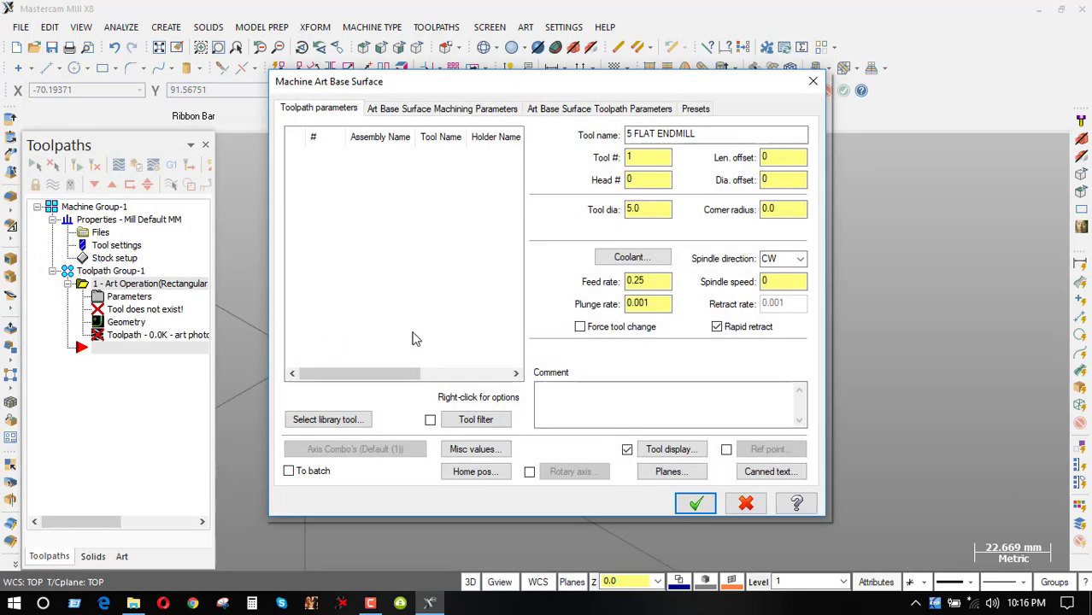
Choose the 6 mm ball endmill from the tool library for the art operation.
{"action": "left_click", "coordinate": [334, 421]}
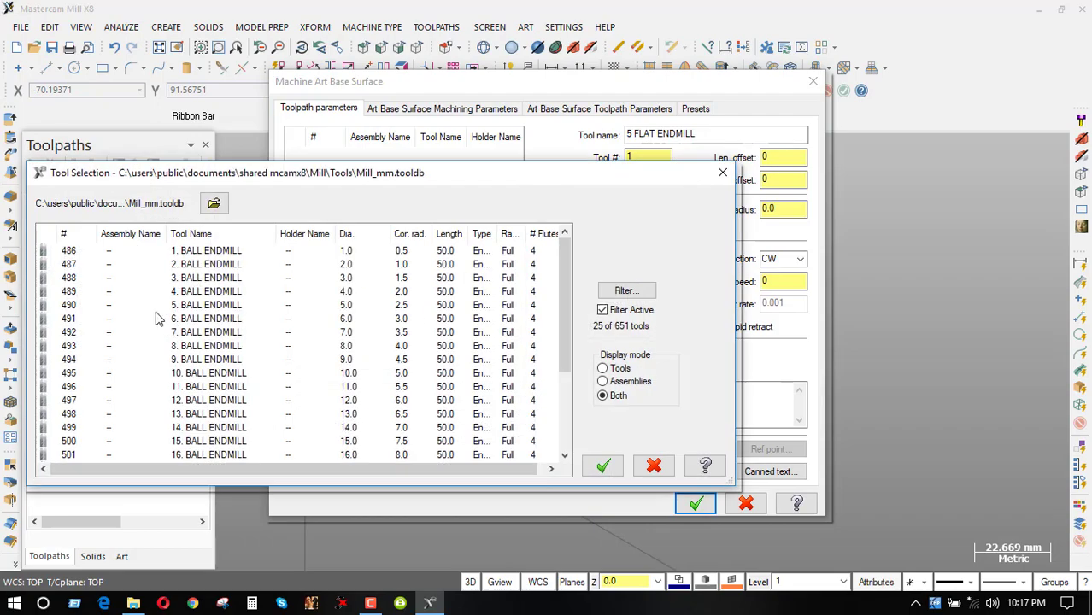
{"action": "left_click", "coordinate": [627, 290]}
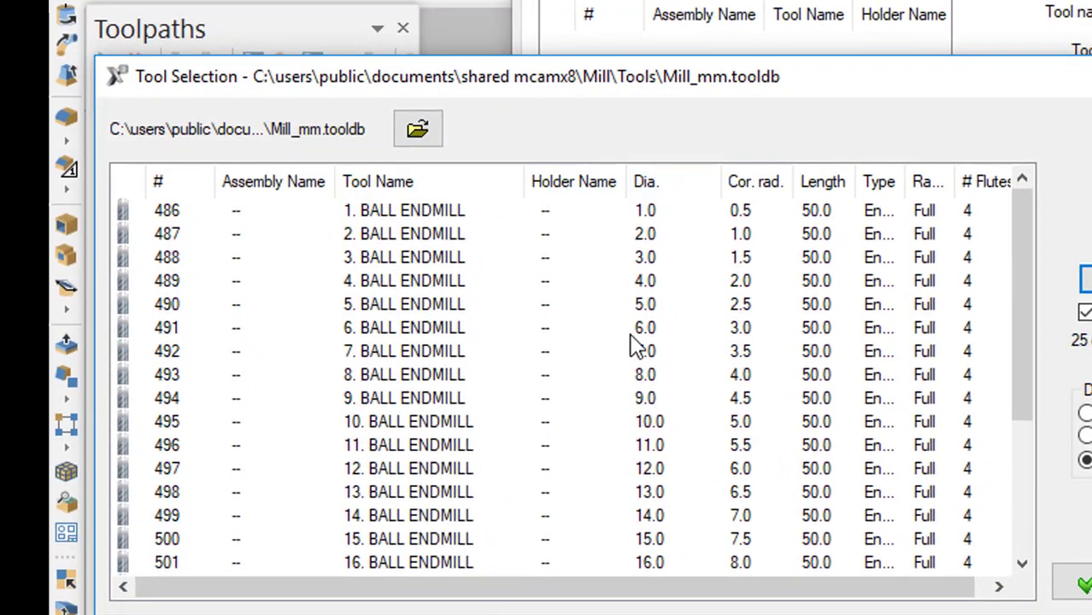
{"action": "left_click", "coordinate": [434, 329]}
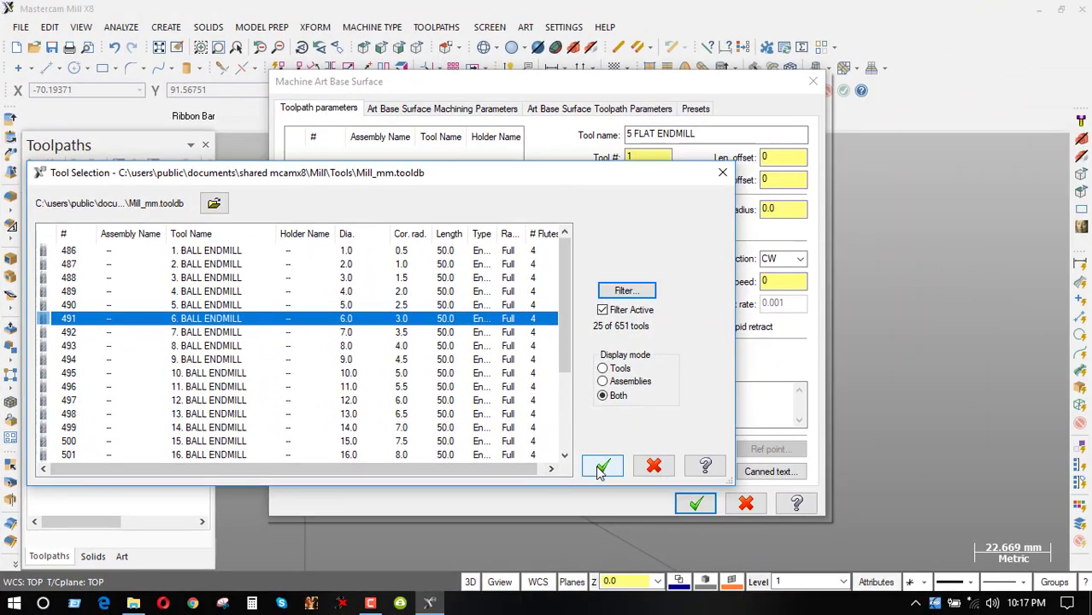
{"action": "left_click", "coordinate": [602, 468]}
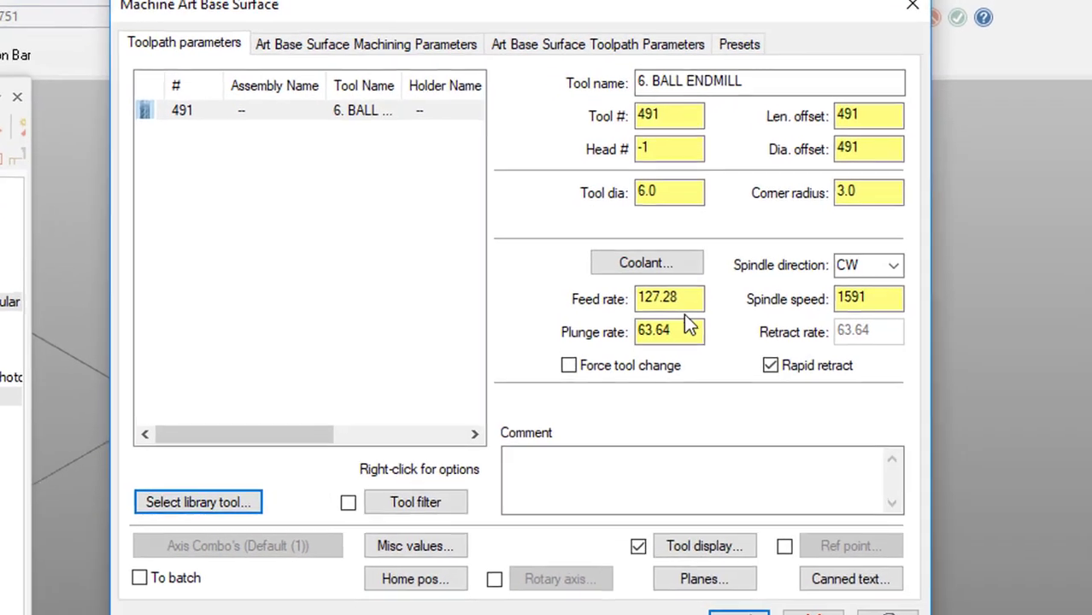
Set feed rate 1000, spindle speed 5000, and the tool comment '6 BN R'.
{"action": "double_click", "coordinate": [649, 281]}
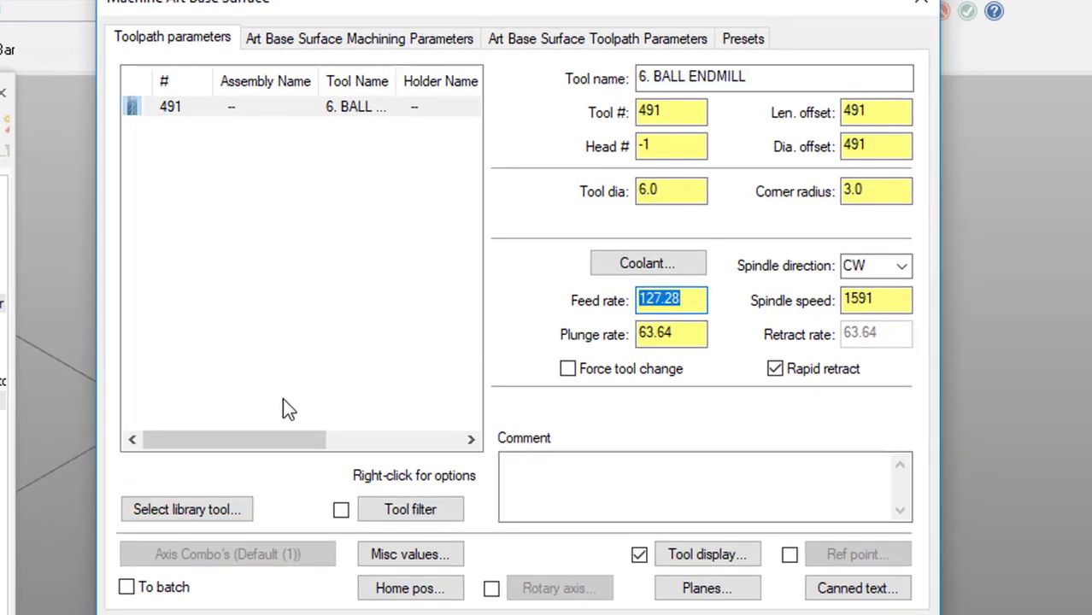
{"action": "type", "text": "12"}
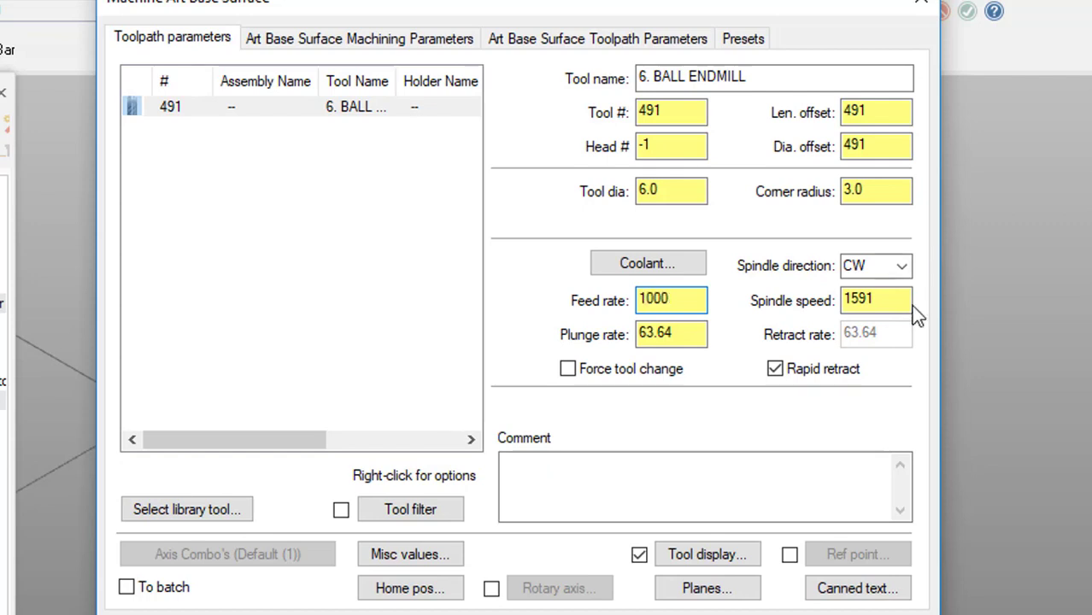
{"action": "double_click", "coordinate": [881, 300]}
{"action": "type", "text": "5000"}
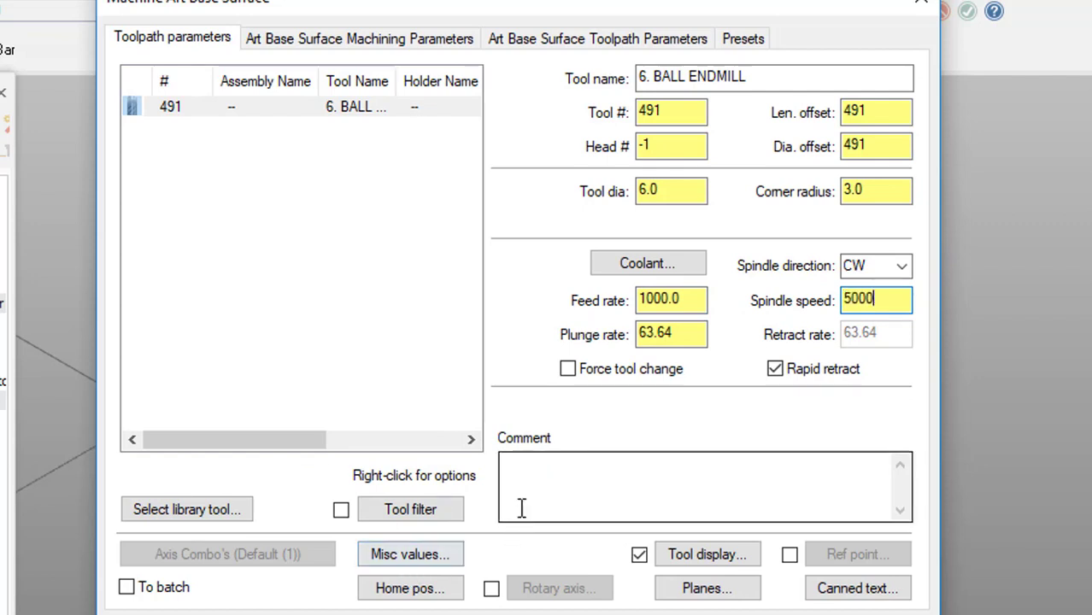
{"action": "left_click", "coordinate": [536, 490]}
{"action": "type", "text": "6 MM BN"}
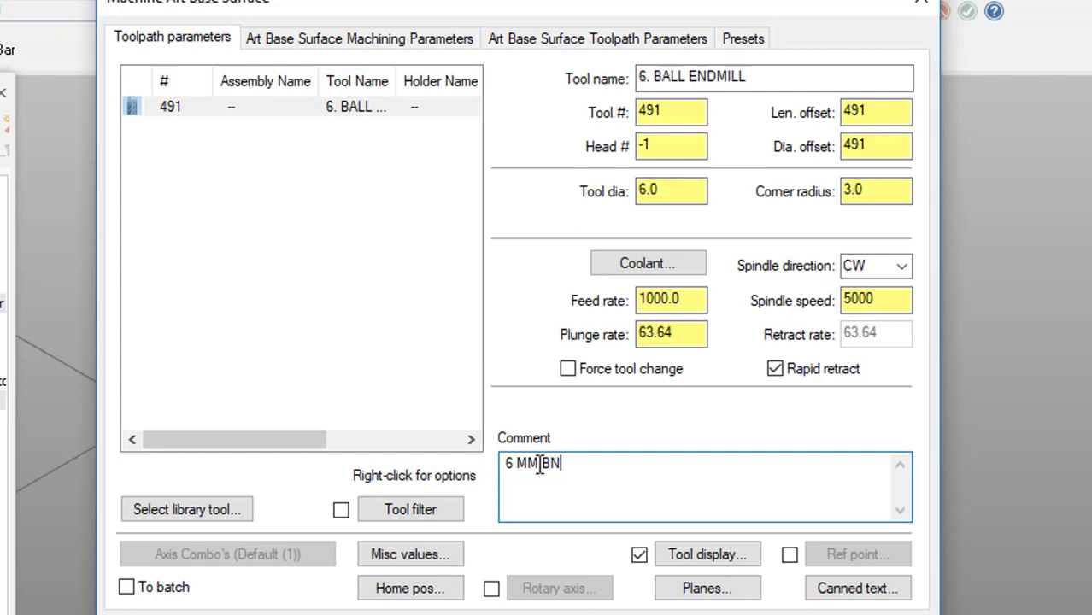
{"action": "left_click_drag", "start_coordinate": [540, 463], "coordinate": [517, 464]}
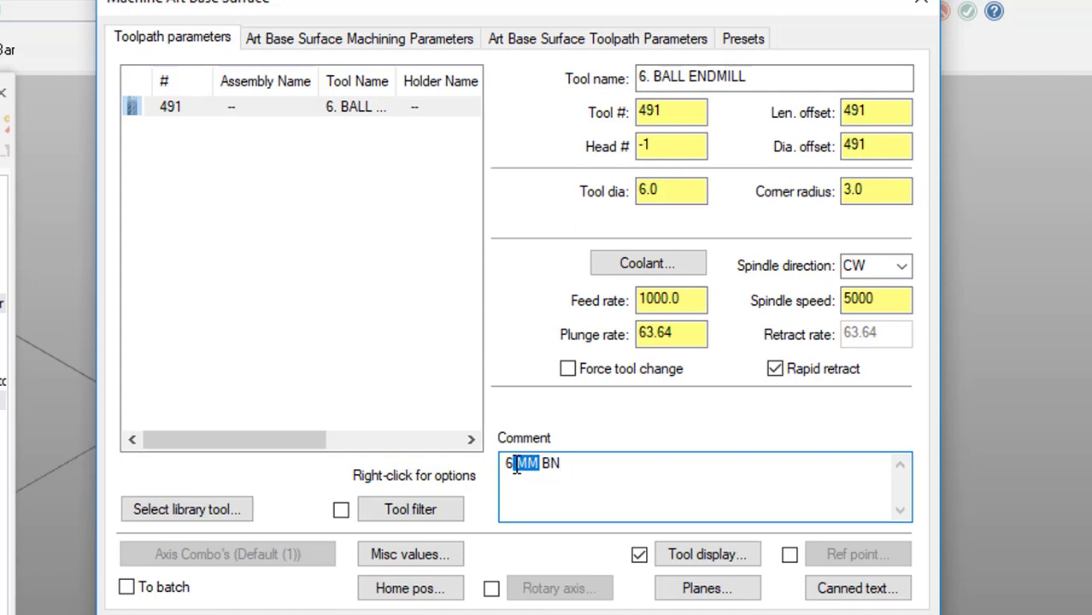
{"action": "key", "text": "BackSpace"}
{"action": "key", "text": "BackSpace"}
{"action": "type", "text": "R"}
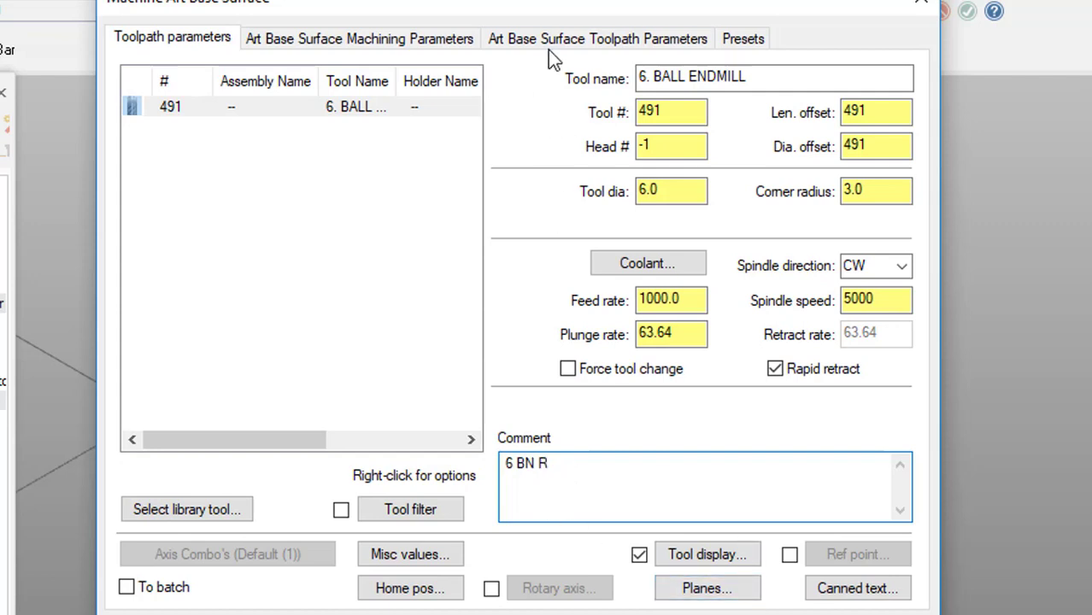
Set the roughing stepover distance to 0.5 (8.33%) and enable depth cuts.
{"action": "left_click", "coordinate": [354, 39]}
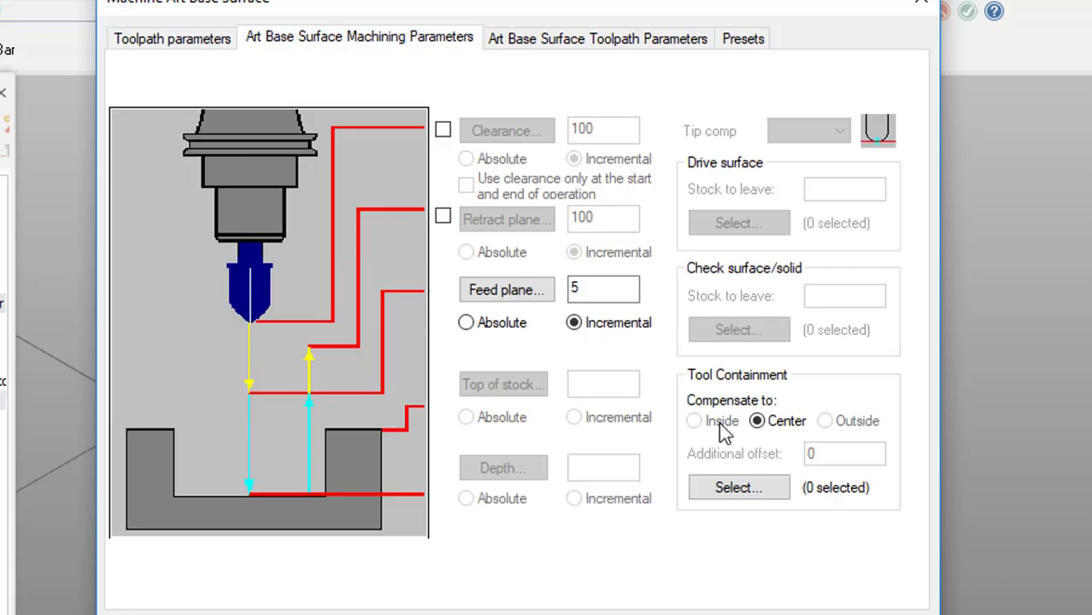
{"action": "left_click", "coordinate": [538, 38]}
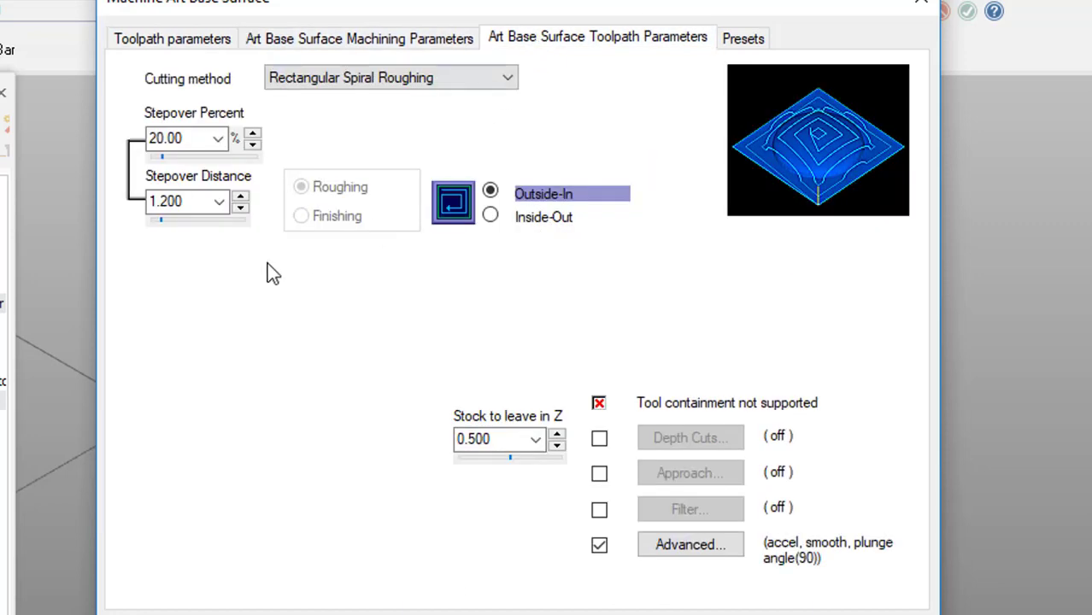
{"action": "left_click", "coordinate": [220, 203]}
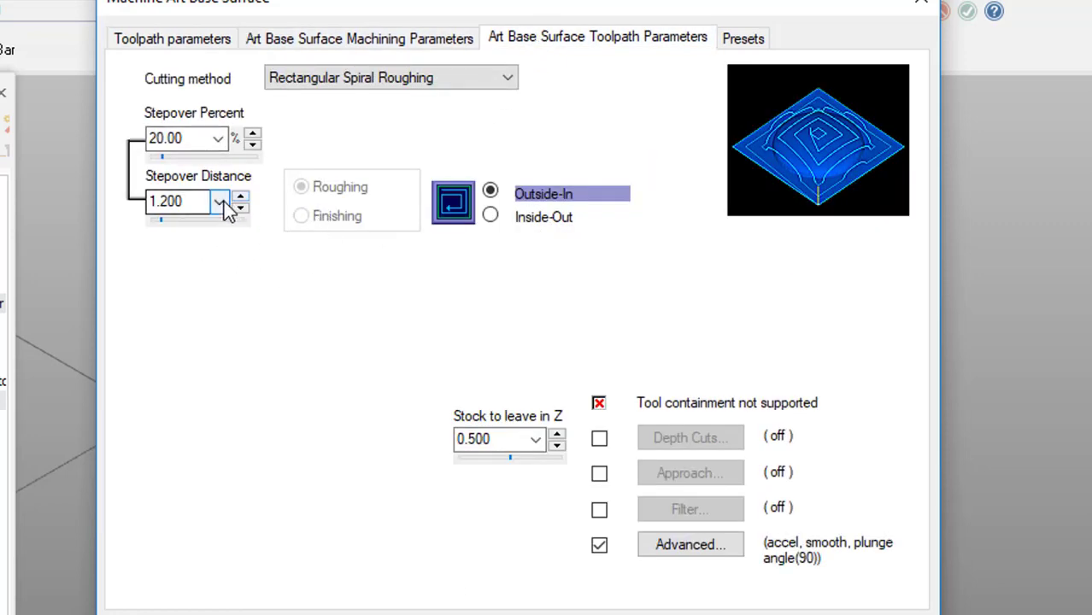
{"action": "left_click", "coordinate": [191, 258]}
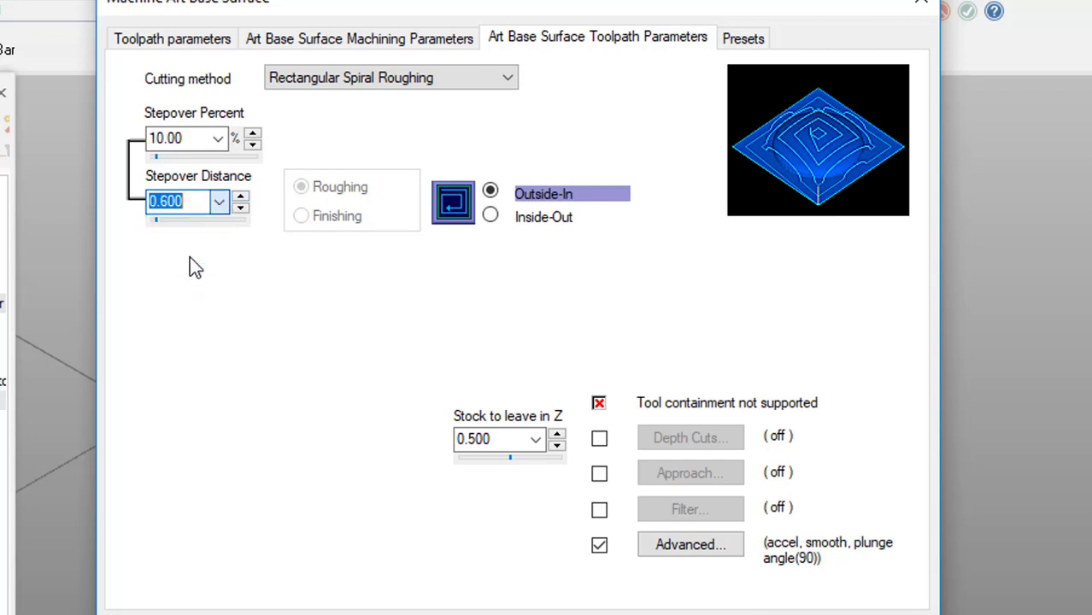
{"action": "left_click", "coordinate": [219, 203]}
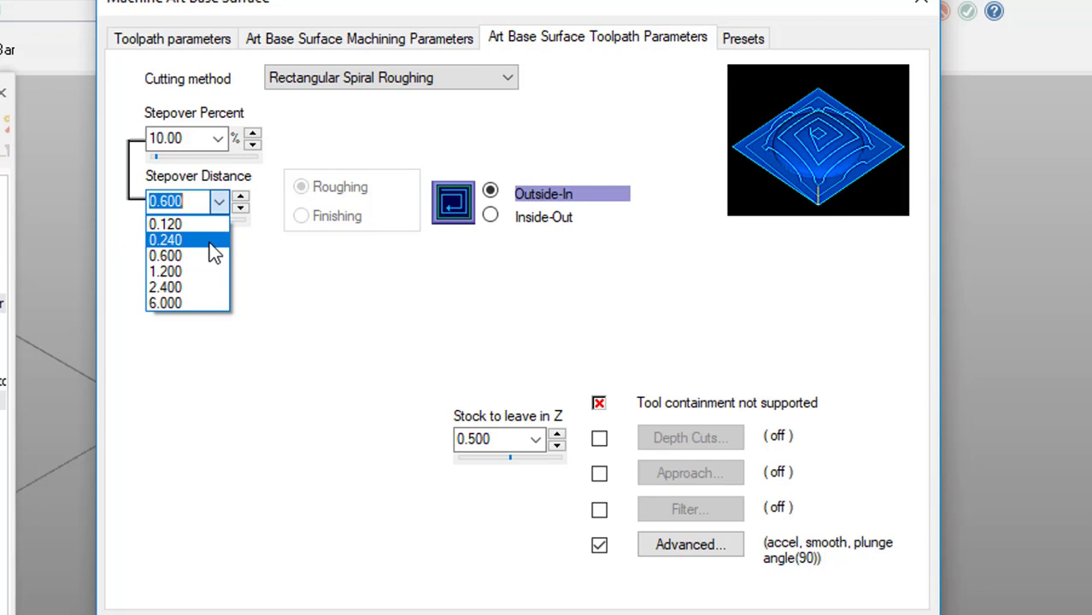
{"action": "type", "text": ".5"}
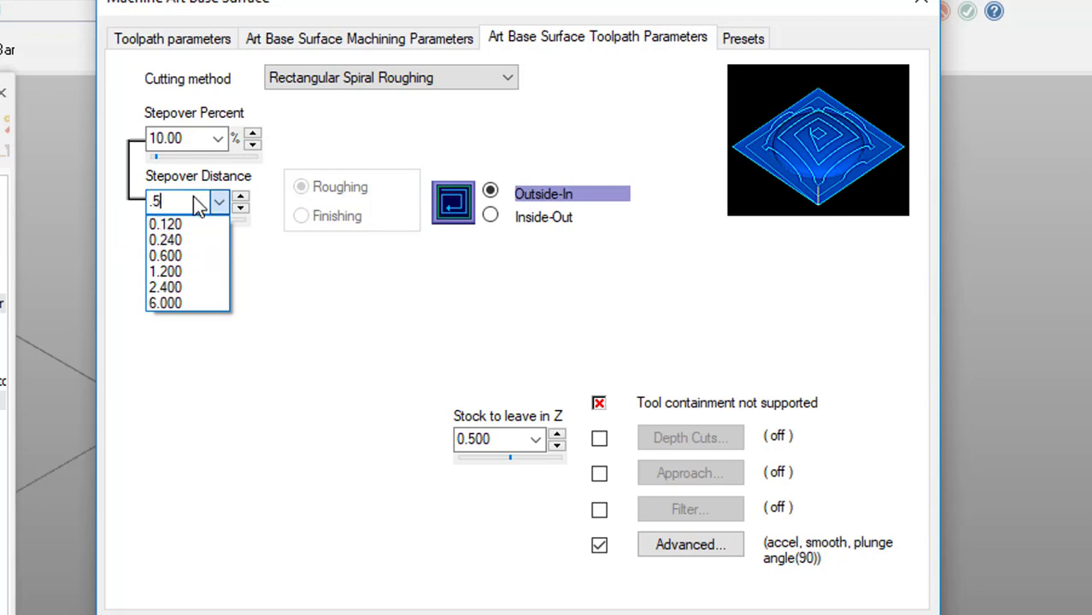
{"action": "key", "text": "Tab"}
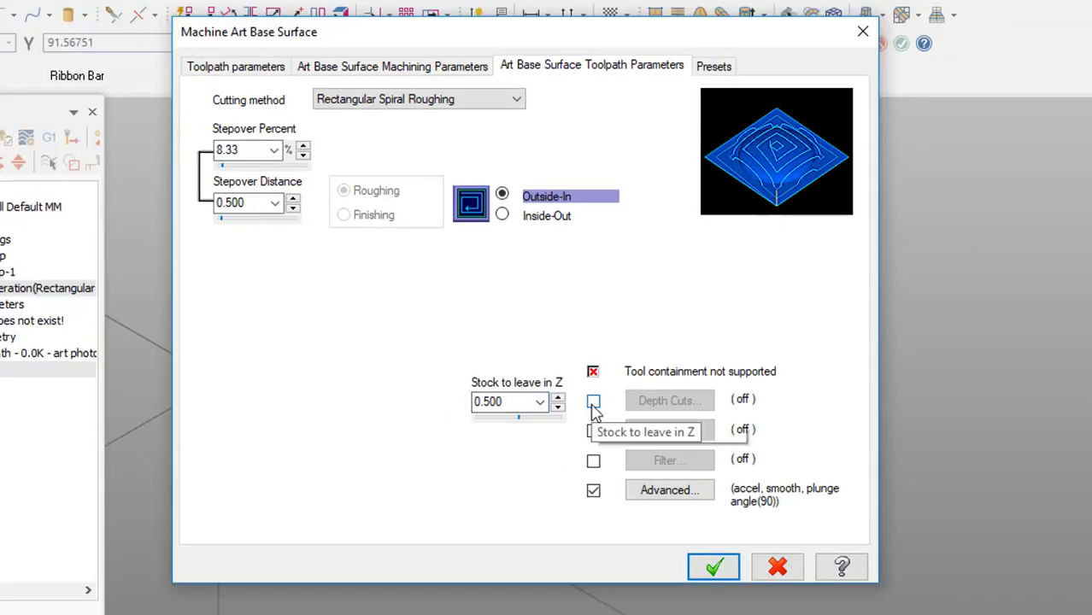
{"action": "left_click", "coordinate": [593, 401]}
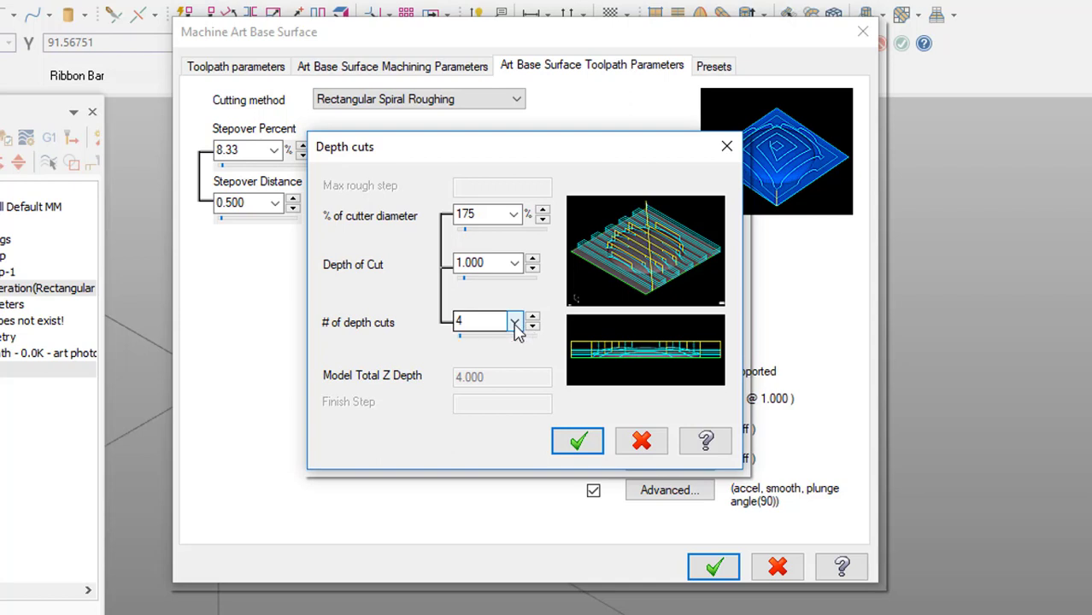
Keep the number of depth cuts at 4 and confirm.
{"action": "left_click", "coordinate": [515, 322]}
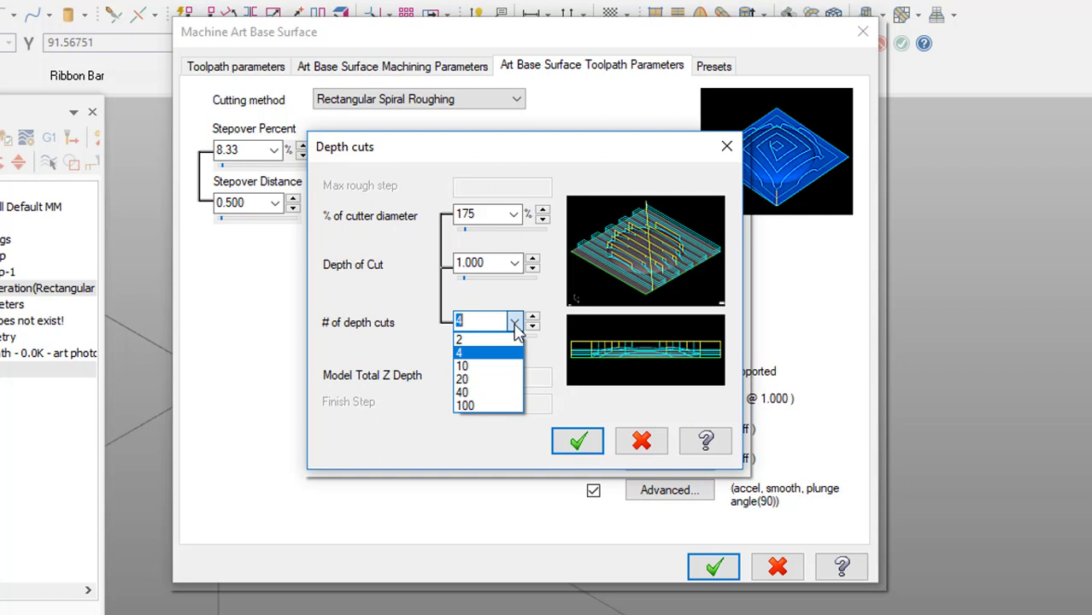
{"action": "left_click", "coordinate": [515, 324]}
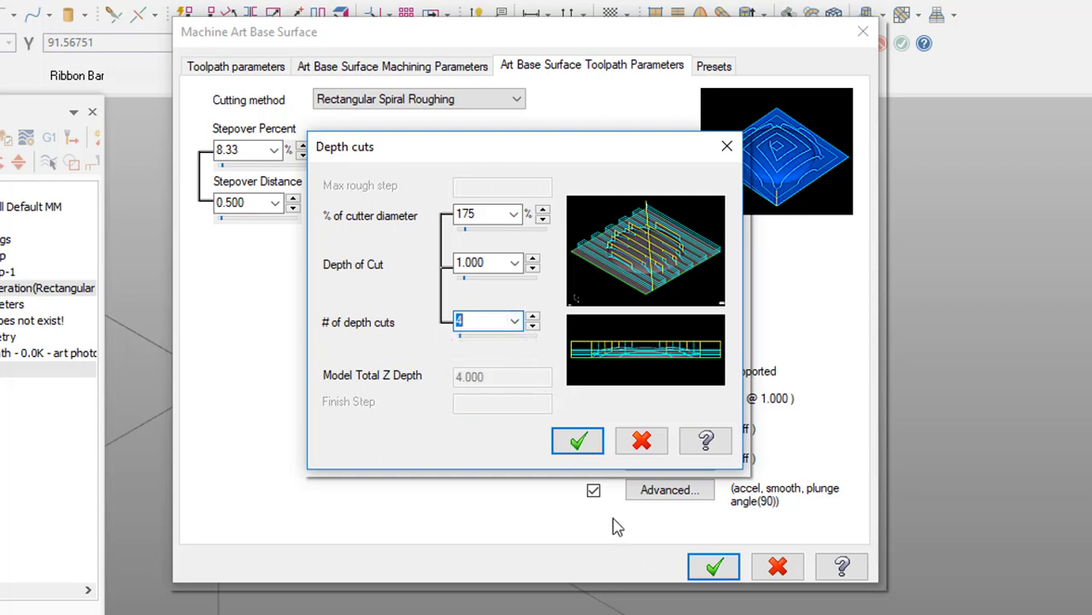
{"action": "left_click", "coordinate": [579, 442]}
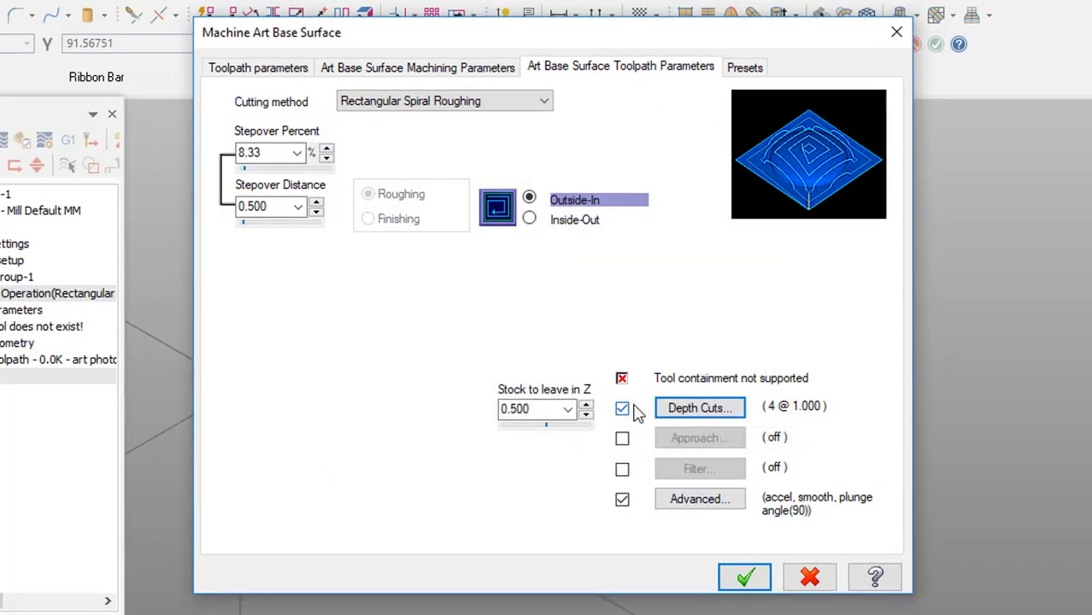
Try depth-of-cut values 0.600 and 1.200, then settle on 4 cuts of 1.000.
{"action": "left_click", "coordinate": [693, 410]}
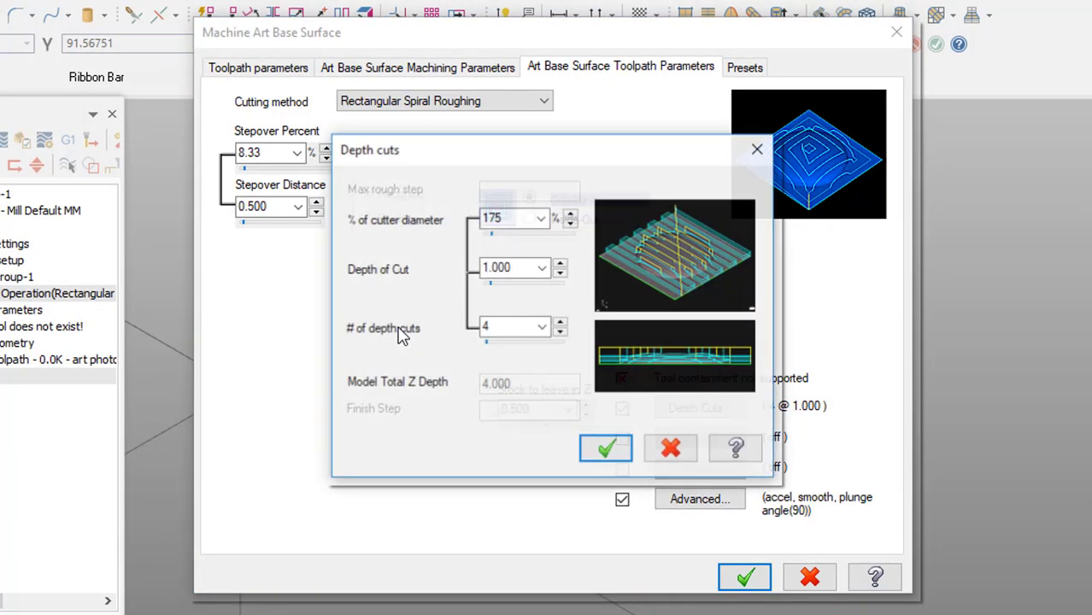
{"action": "left_click", "coordinate": [542, 269]}
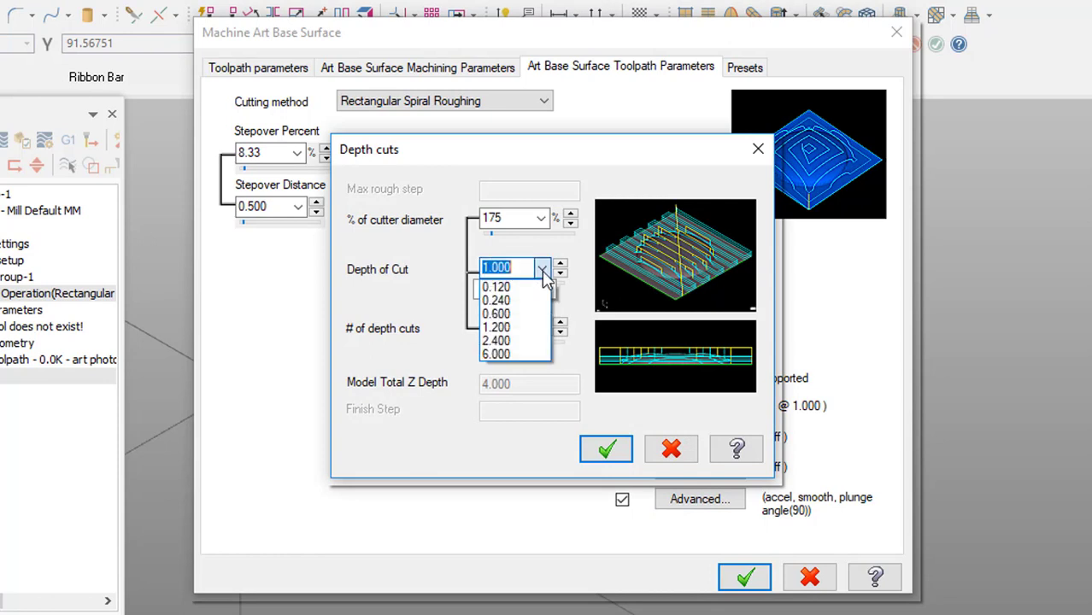
{"action": "left_click", "coordinate": [504, 315]}
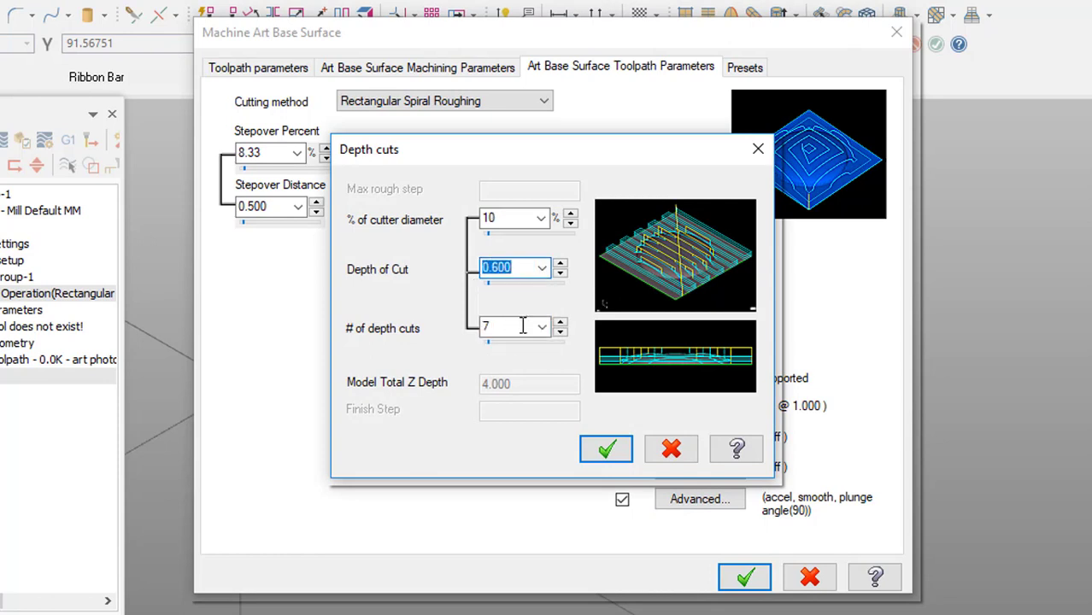
{"action": "left_click", "coordinate": [542, 329]}
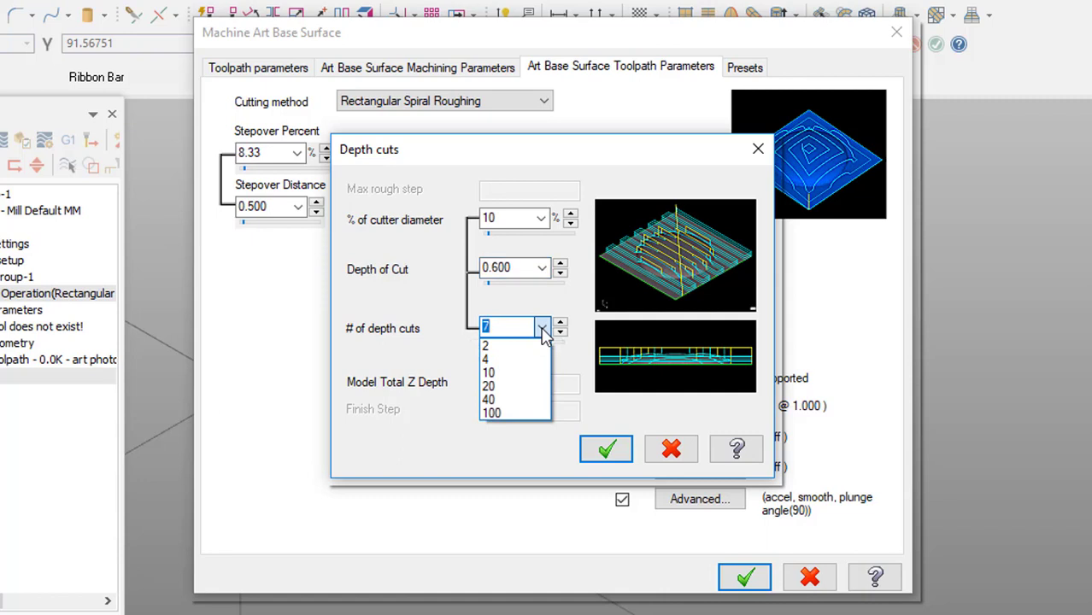
{"action": "left_click", "coordinate": [542, 330]}
{"action": "left_click", "coordinate": [542, 268]}
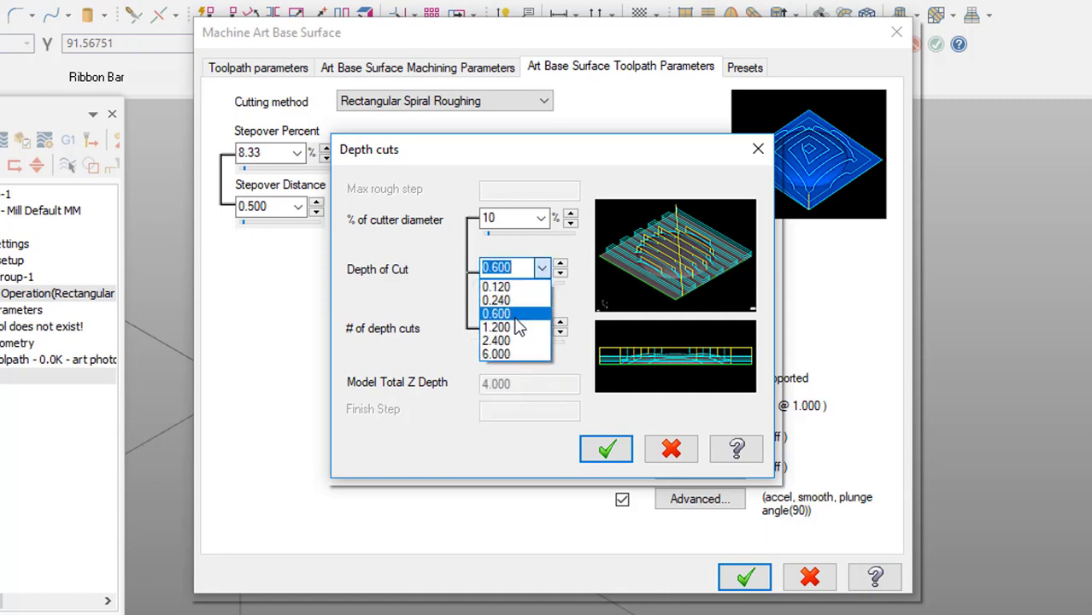
{"action": "left_click", "coordinate": [511, 332]}
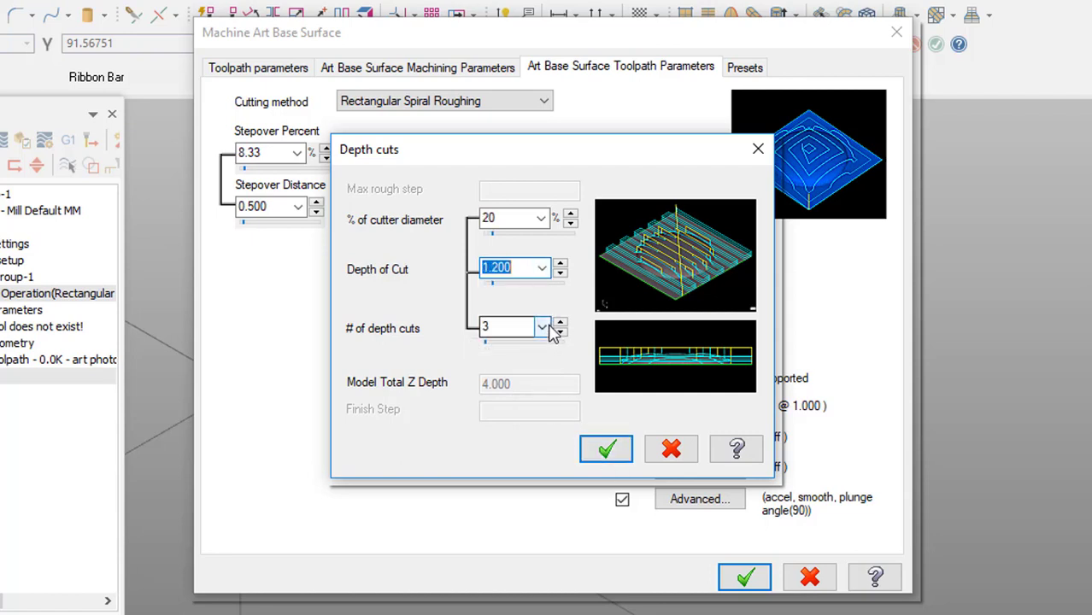
{"action": "left_click", "coordinate": [544, 328]}
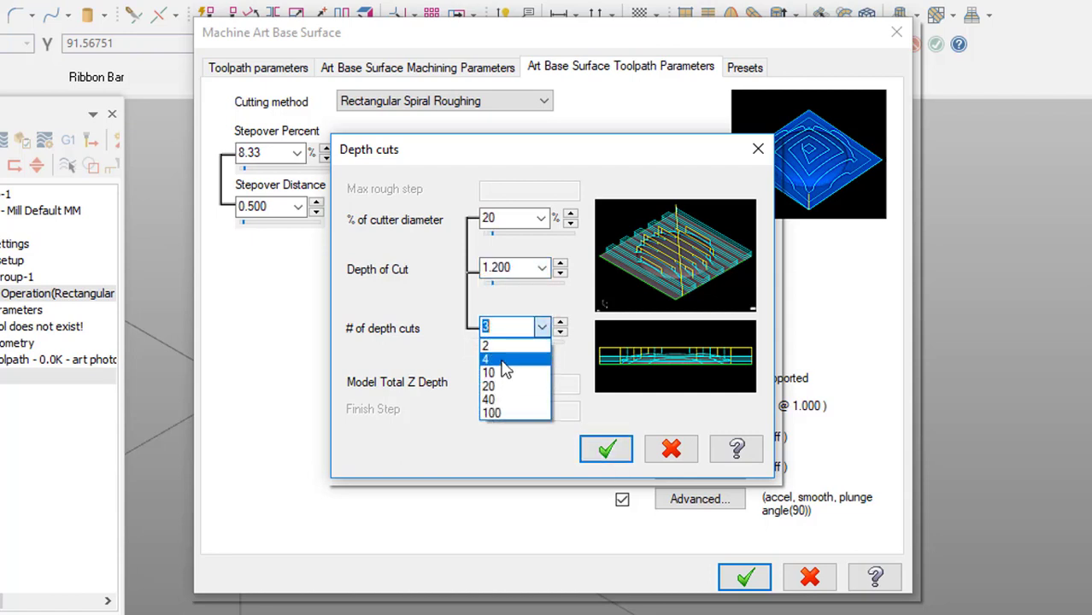
{"action": "left_click", "coordinate": [502, 355]}
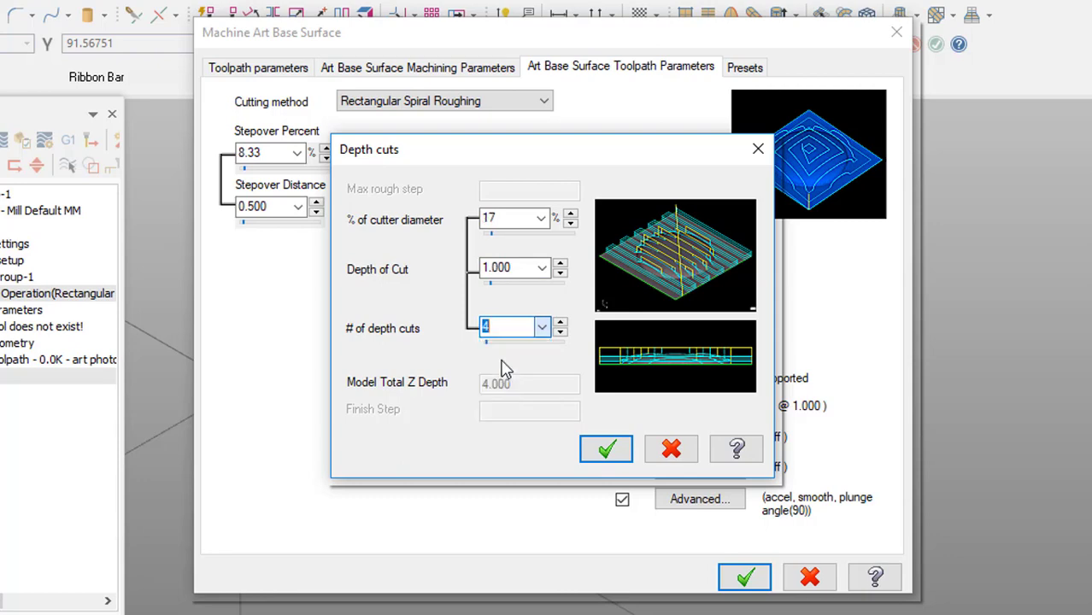
{"action": "left_click", "coordinate": [610, 451]}
Switch the cutting method to Parallel - Horizontal and generate the roughing toolpath.
{"action": "left_click", "coordinate": [466, 103]}
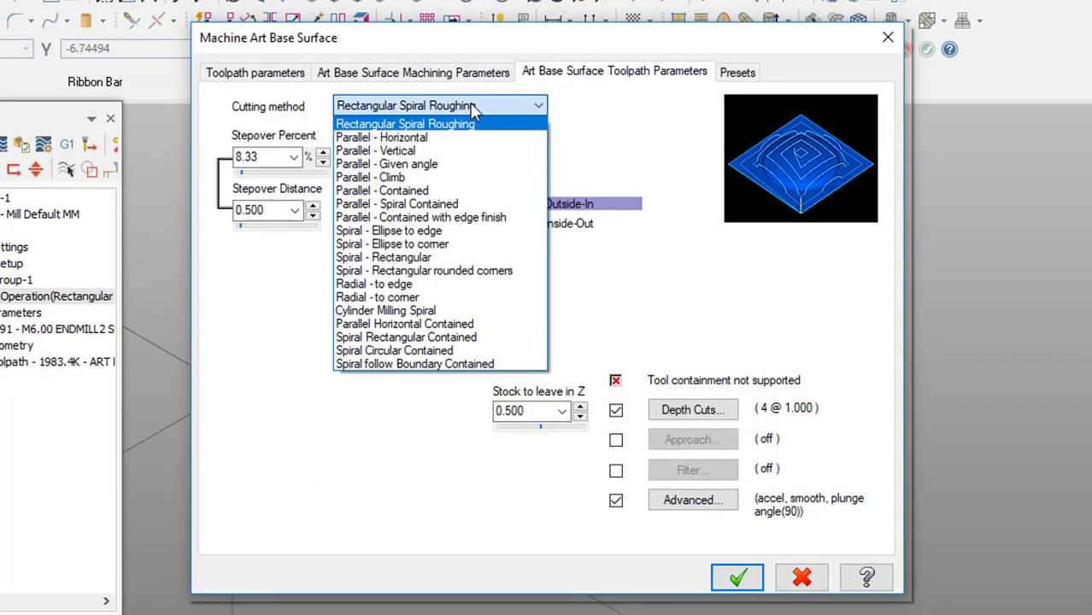
{"action": "left_click", "coordinate": [402, 137]}
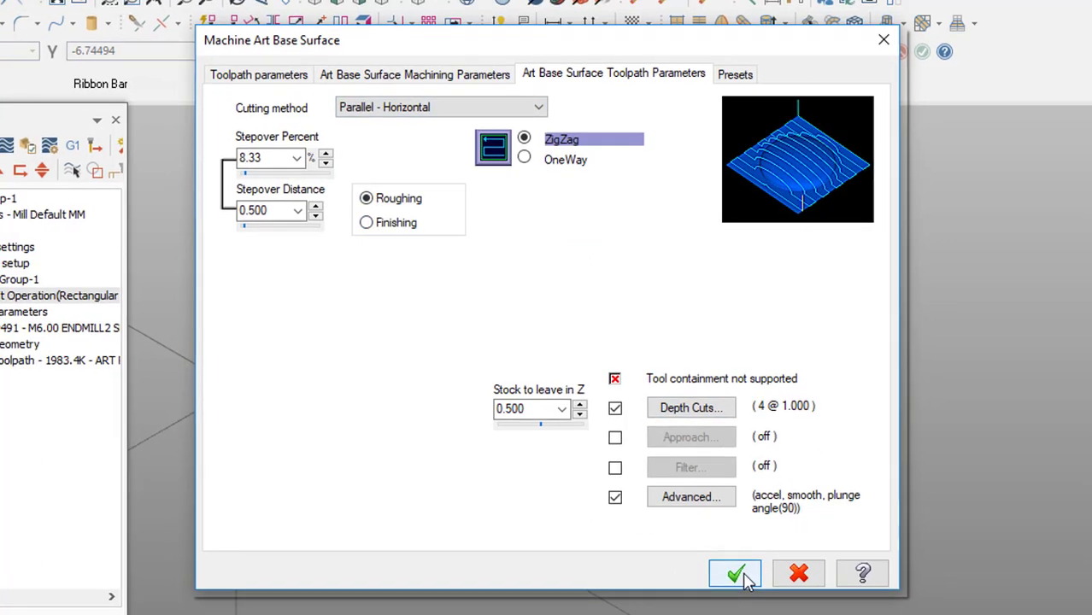
{"action": "left_click", "coordinate": [741, 575]}
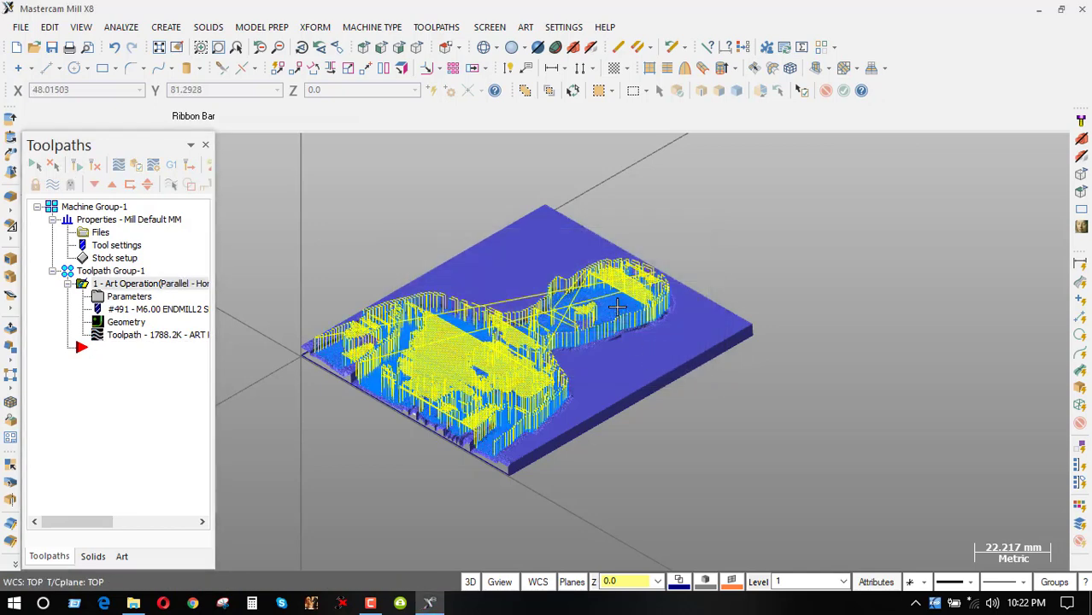
Tilt the view, collapse the art operation, and verify it in Mastercam Simulator.
{"action": "middle_click_drag", "start_coordinate": [680, 298], "coordinate": [506, 301]}
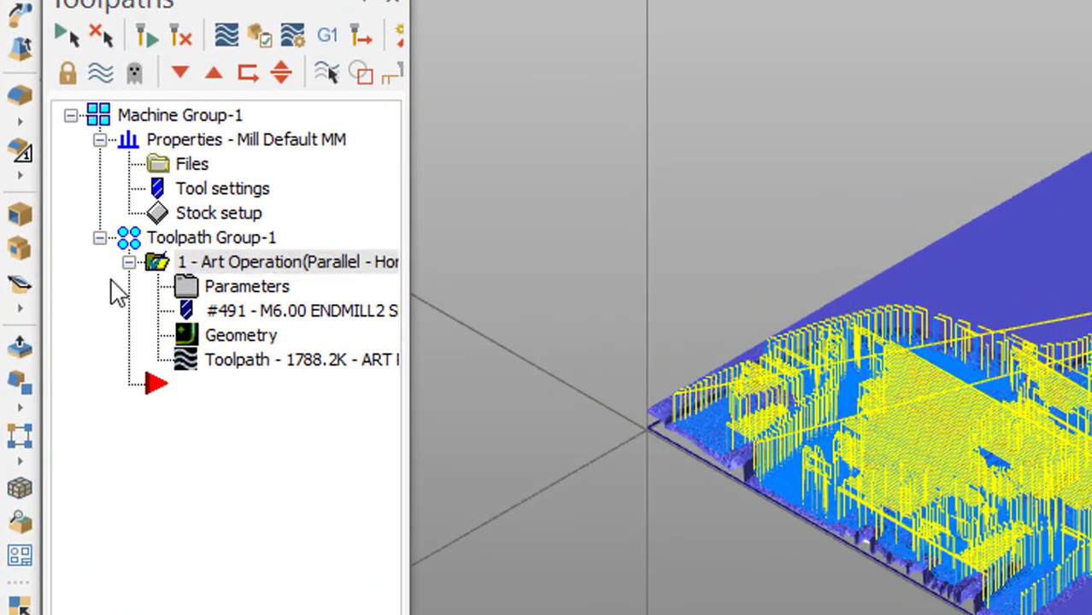
{"action": "left_click", "coordinate": [128, 262]}
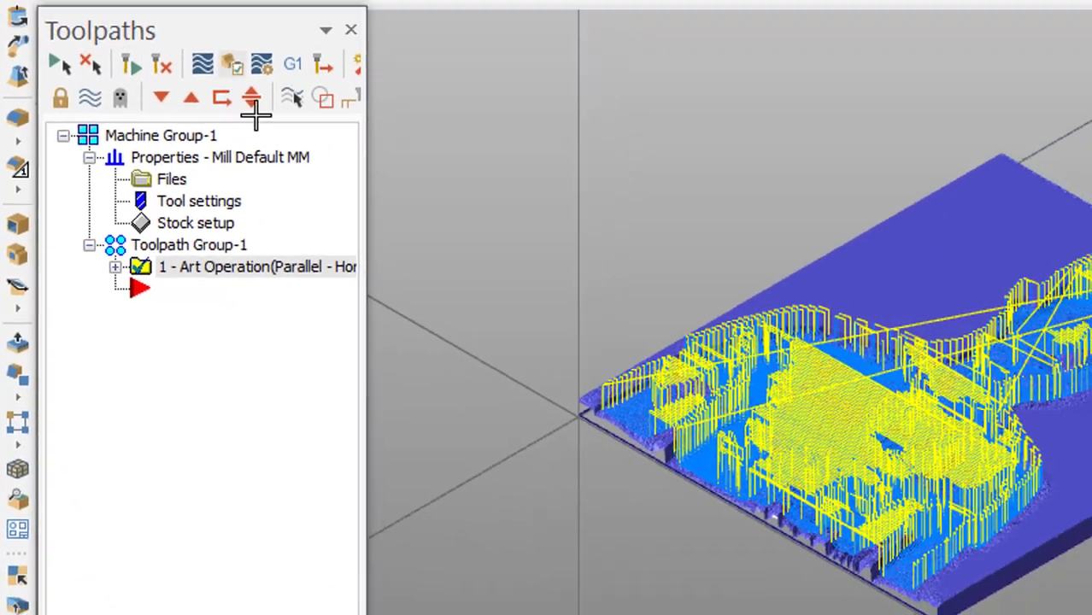
{"action": "left_click", "coordinate": [259, 36]}
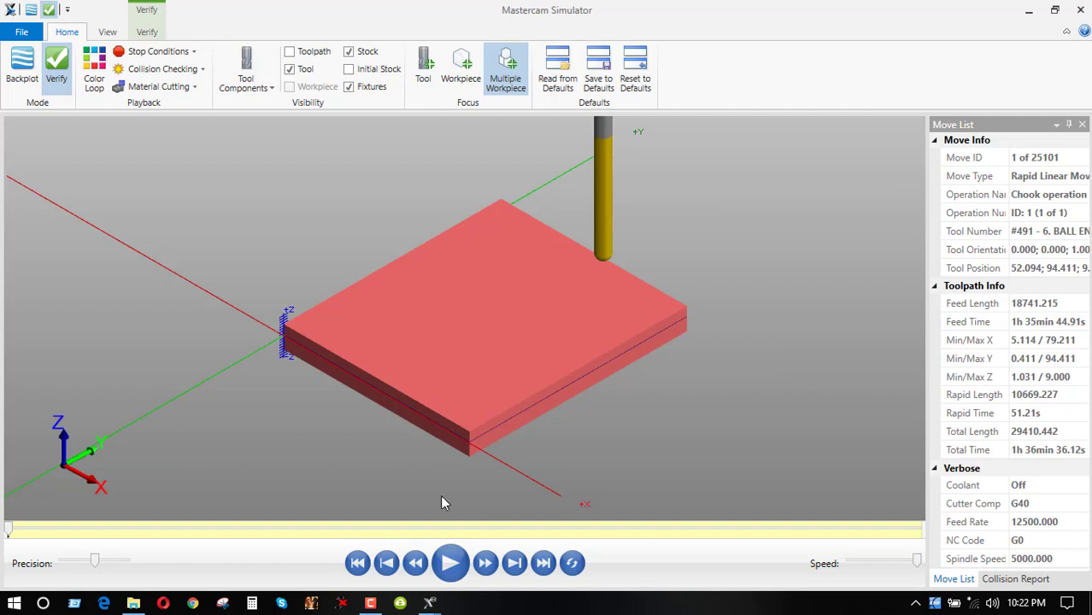
Play the roughing simulation through all 25101 moves to carve the portrait, then close Simulator.
{"action": "left_click", "coordinate": [453, 565]}
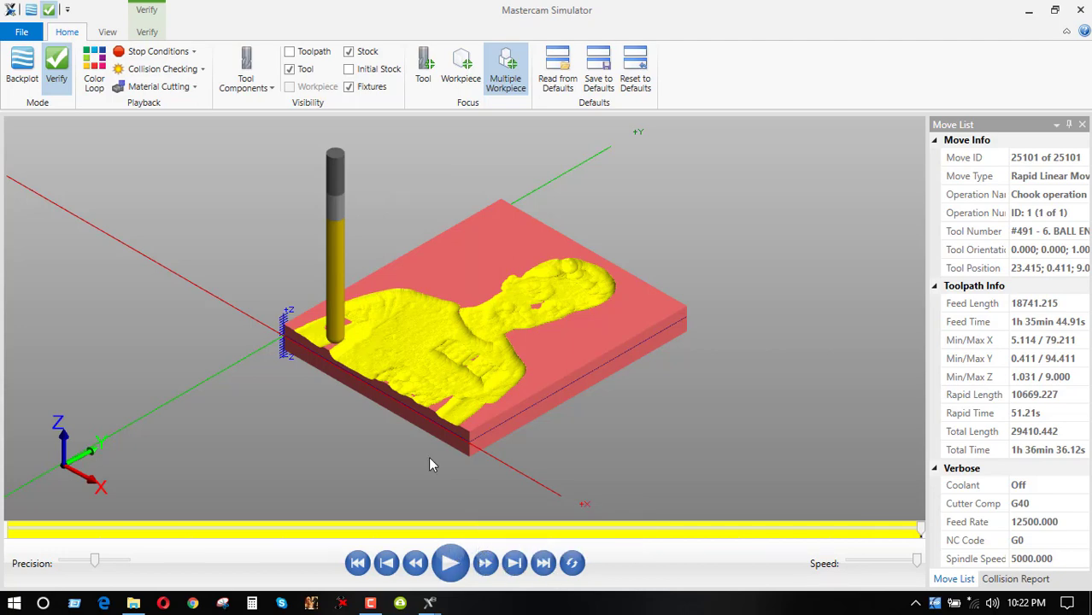
{"action": "left_click", "coordinate": [1084, 12]}
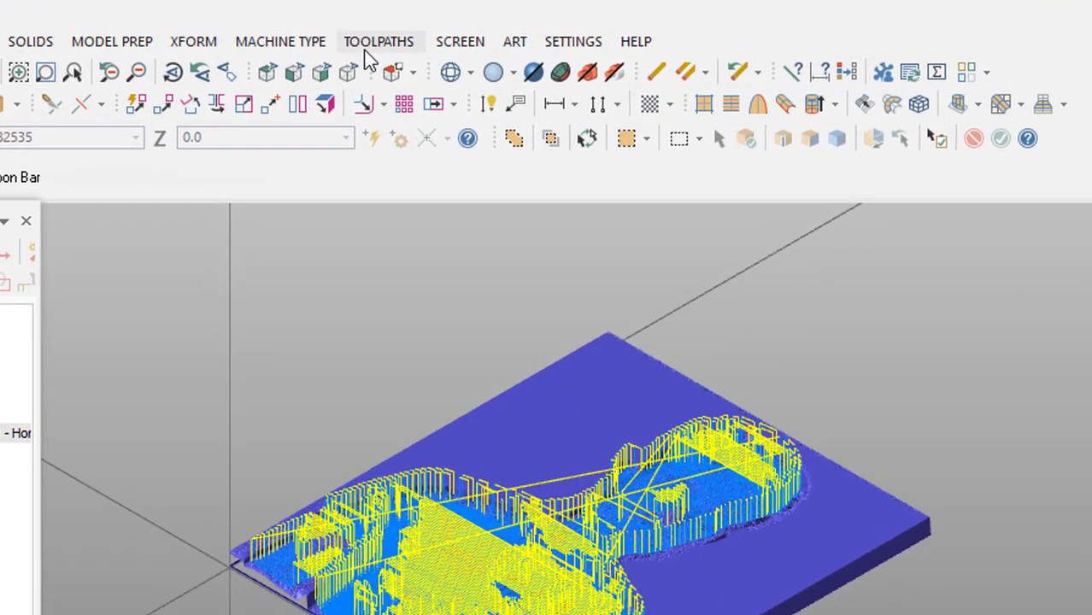
Create a second Art Base Surface toolpath using library tool 489, the 4 mm ball endmill.
{"action": "left_click", "coordinate": [425, 30]}
{"action": "mouse_move", "coordinate": [515, 41]}
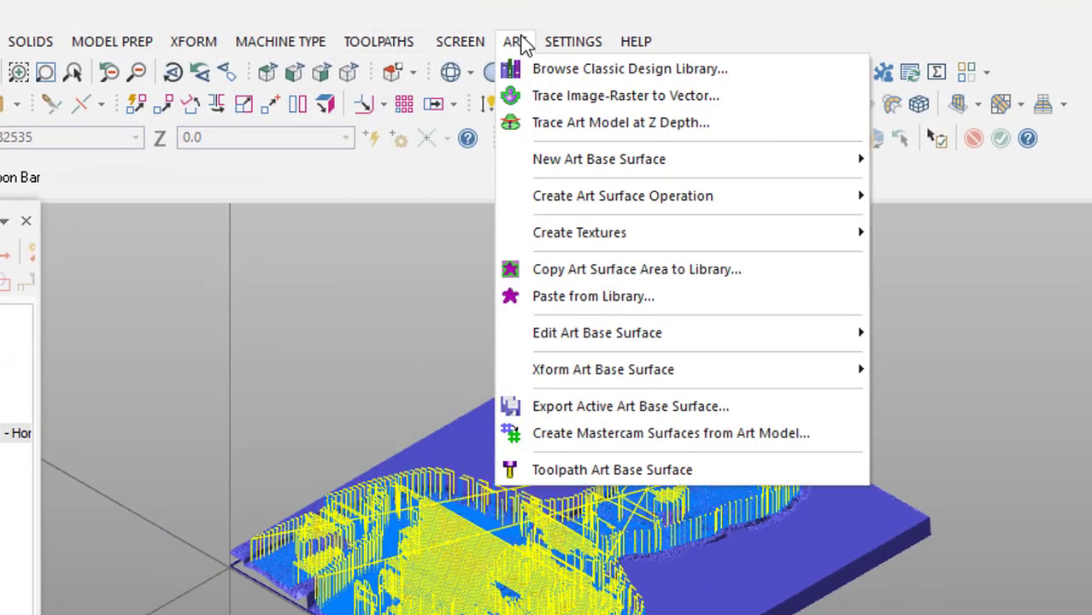
{"action": "left_click", "coordinate": [588, 477]}
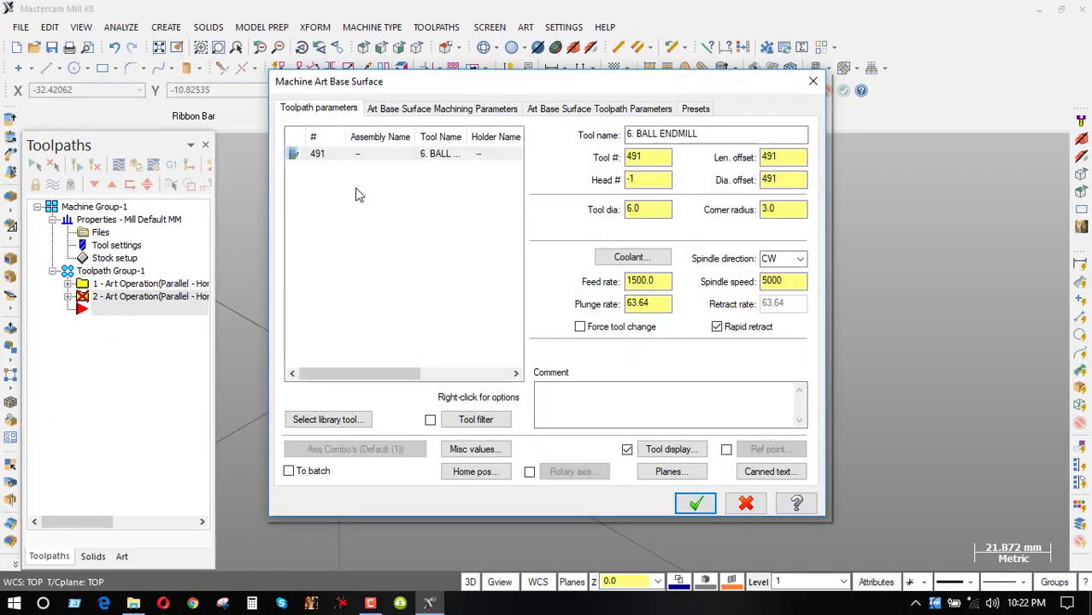
{"action": "left_click", "coordinate": [333, 423]}
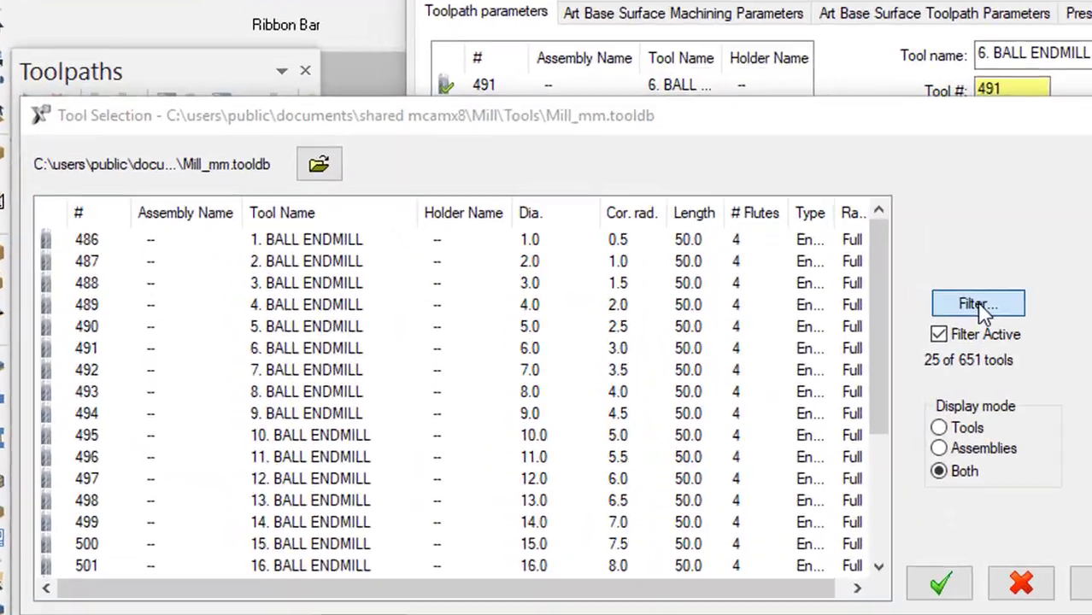
{"action": "left_click", "coordinate": [979, 305]}
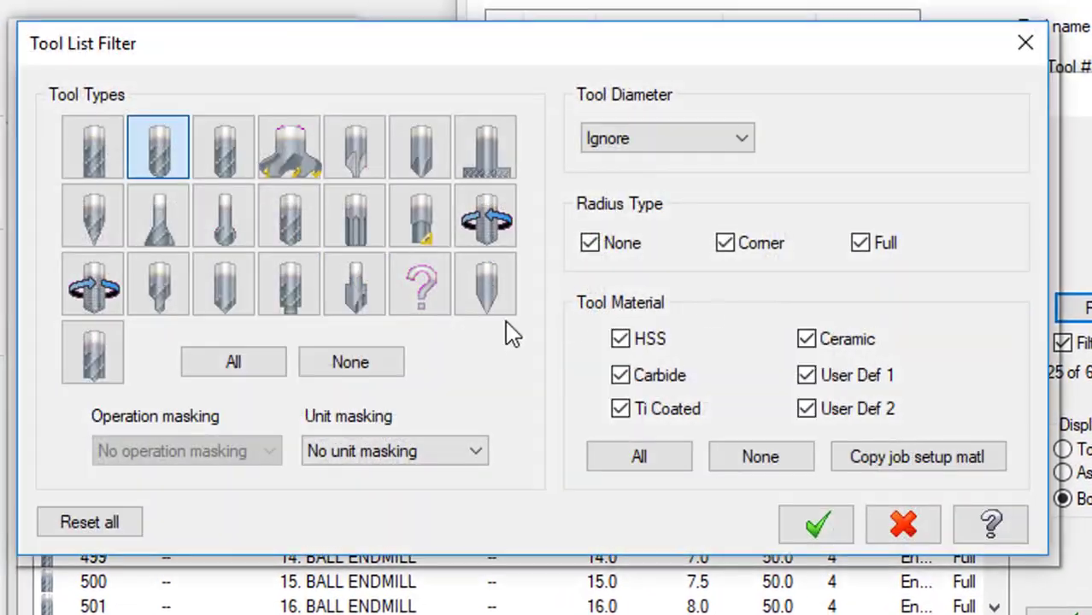
{"action": "left_click", "coordinate": [829, 540]}
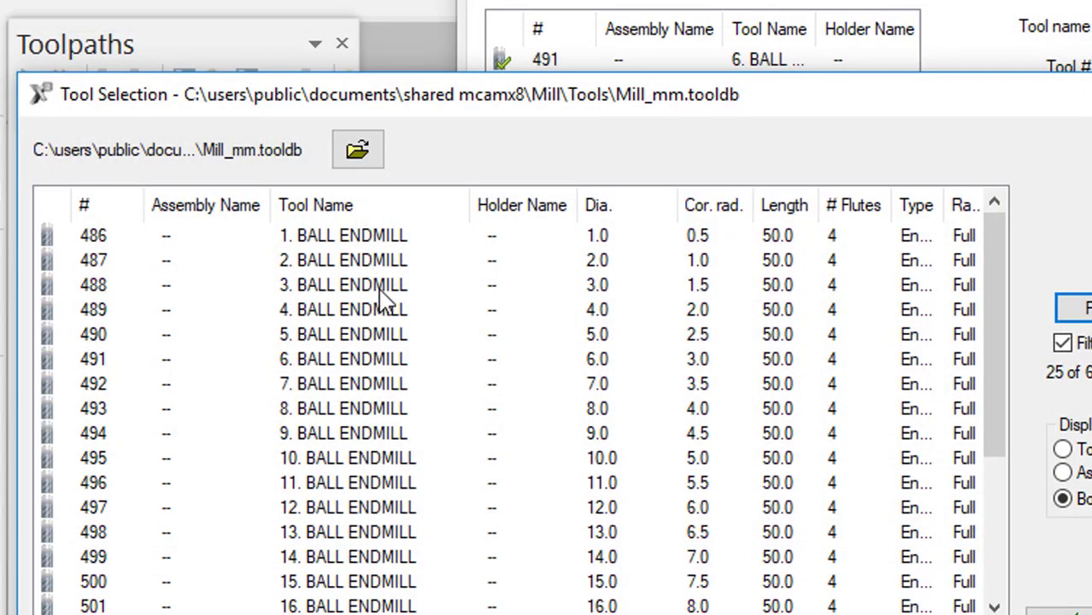
{"action": "left_click", "coordinate": [561, 314]}
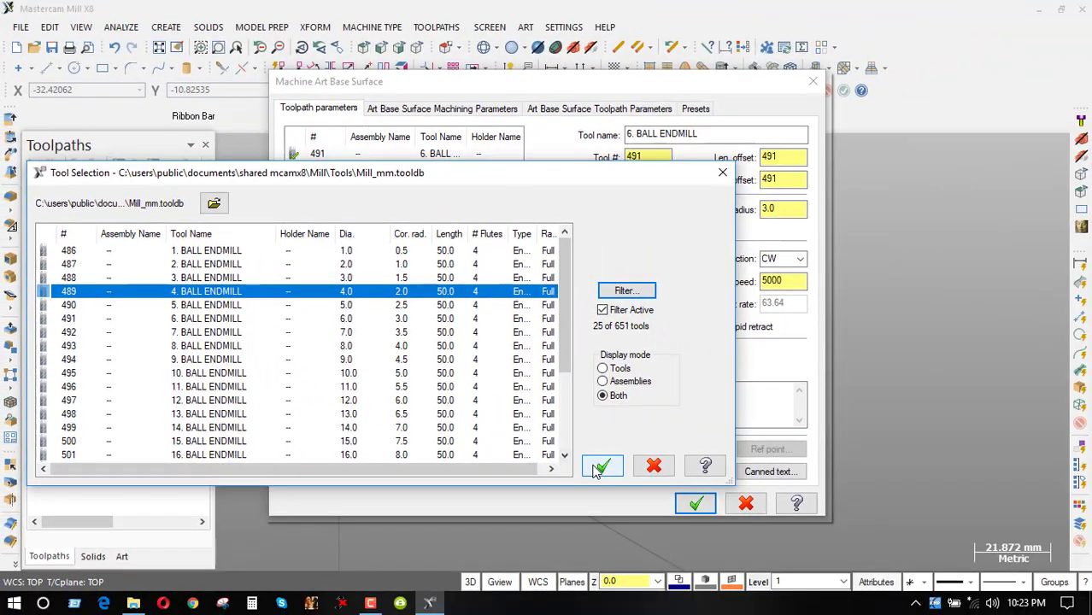
{"action": "left_click", "coordinate": [602, 467]}
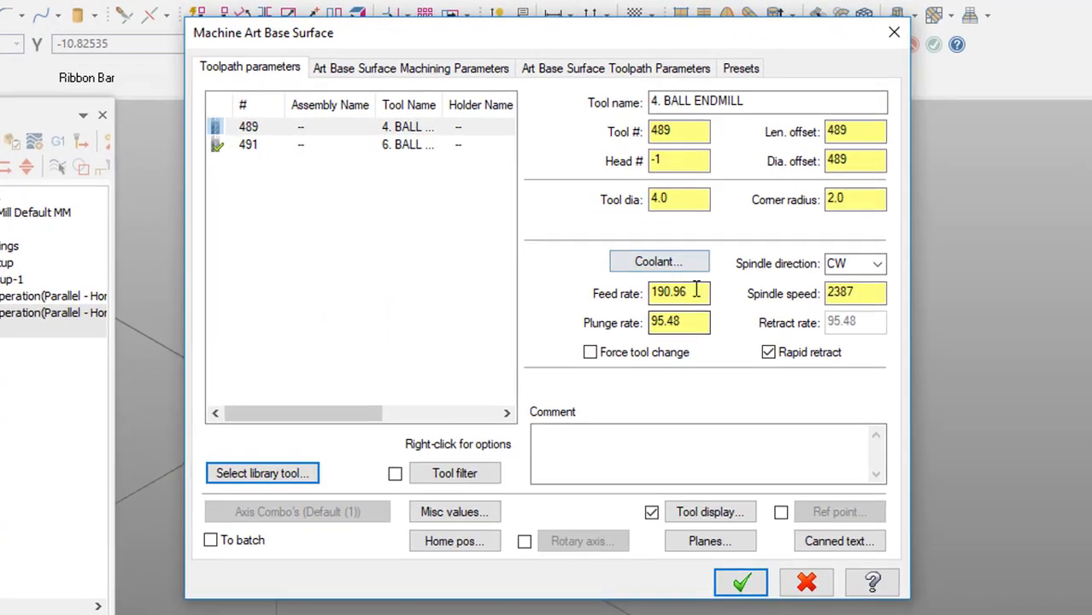
Give tool 489 a 1500 feed rate, 5000 rpm spindle speed and comment '4 BN S'.
{"action": "double_click", "coordinate": [647, 282]}
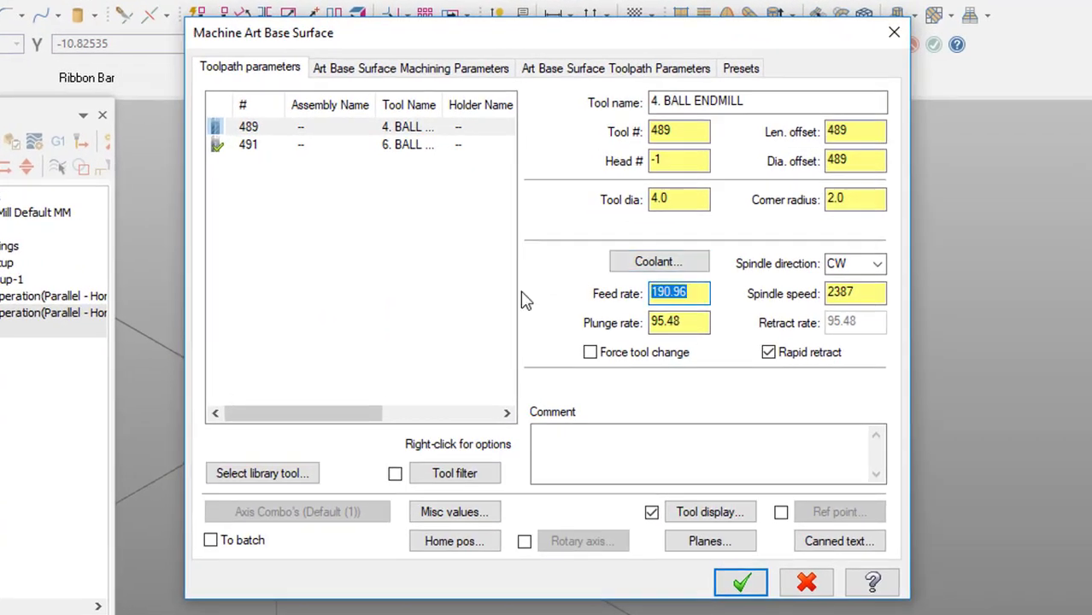
{"action": "type", "text": "1500"}
{"action": "left_click_drag", "start_coordinate": [864, 296], "coordinate": [821, 299]}
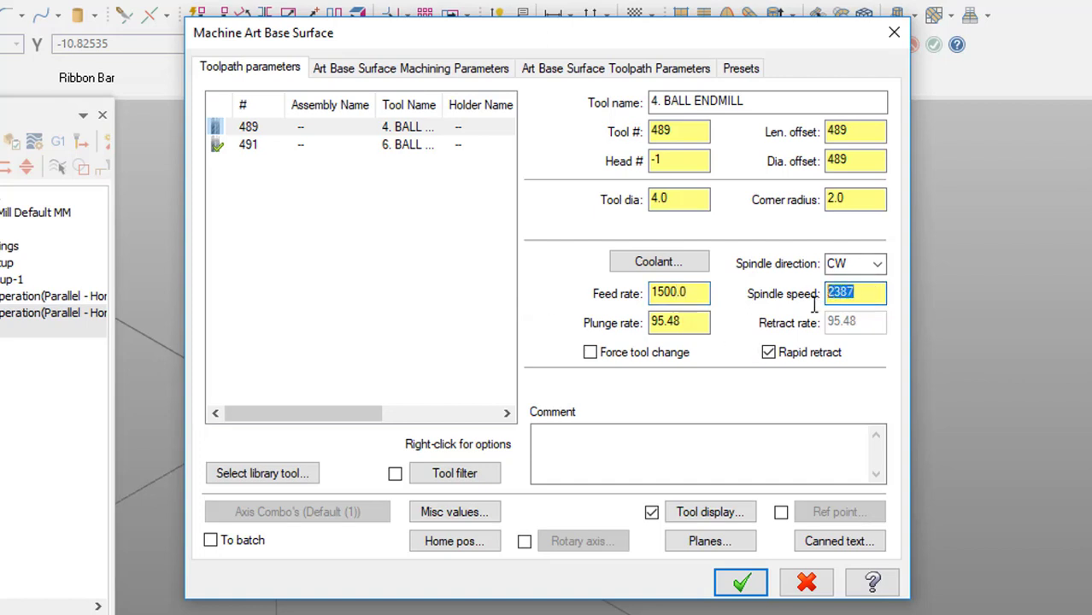
{"action": "type", "text": "5000"}
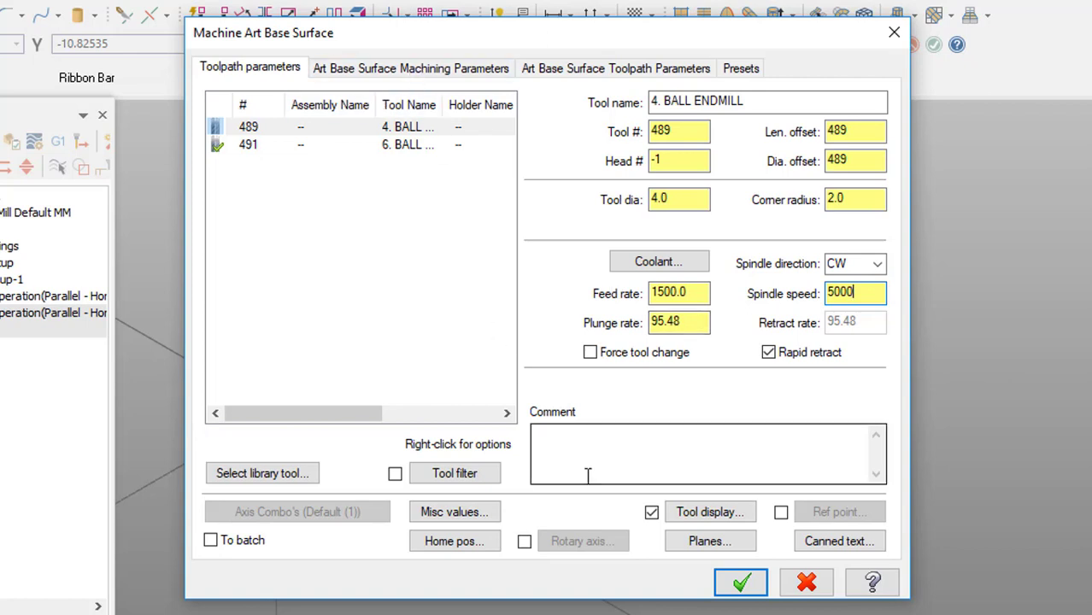
{"action": "left_click", "coordinate": [566, 451]}
{"action": "type", "text": "4 BN S"}
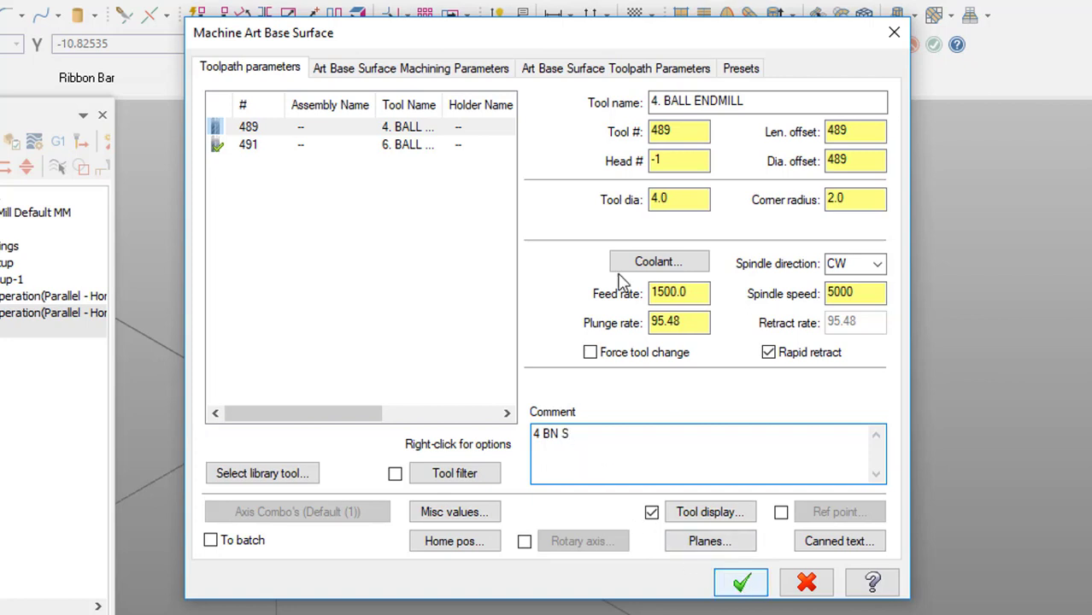
{"action": "left_click", "coordinate": [460, 74]}
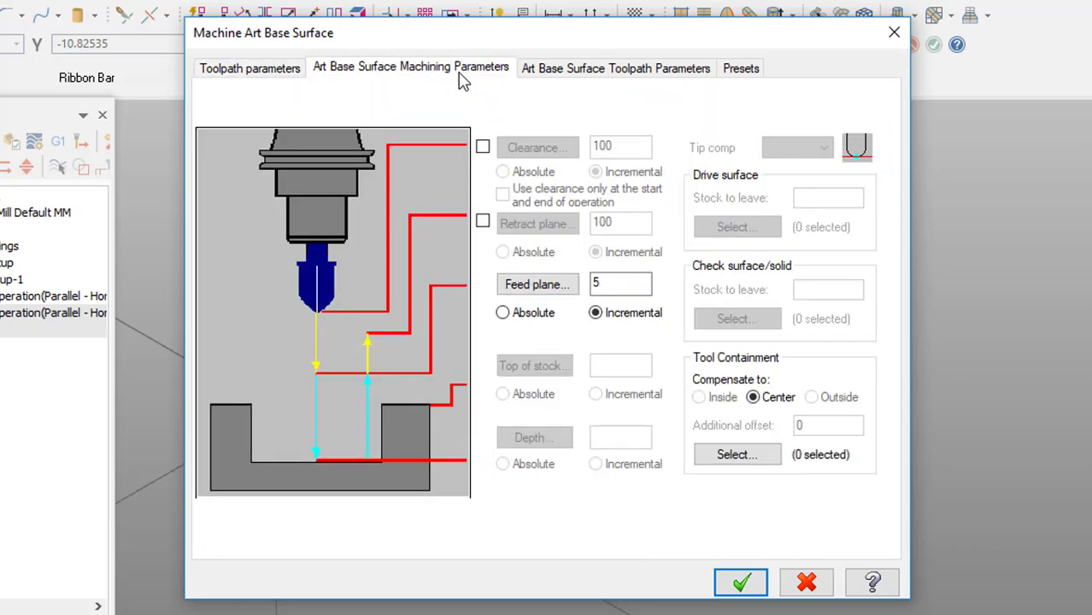
Set 0.03 Z stock to leave, no depth cuts and 0.1 stepover, then generate the toolpath.
{"action": "left_click", "coordinate": [610, 68]}
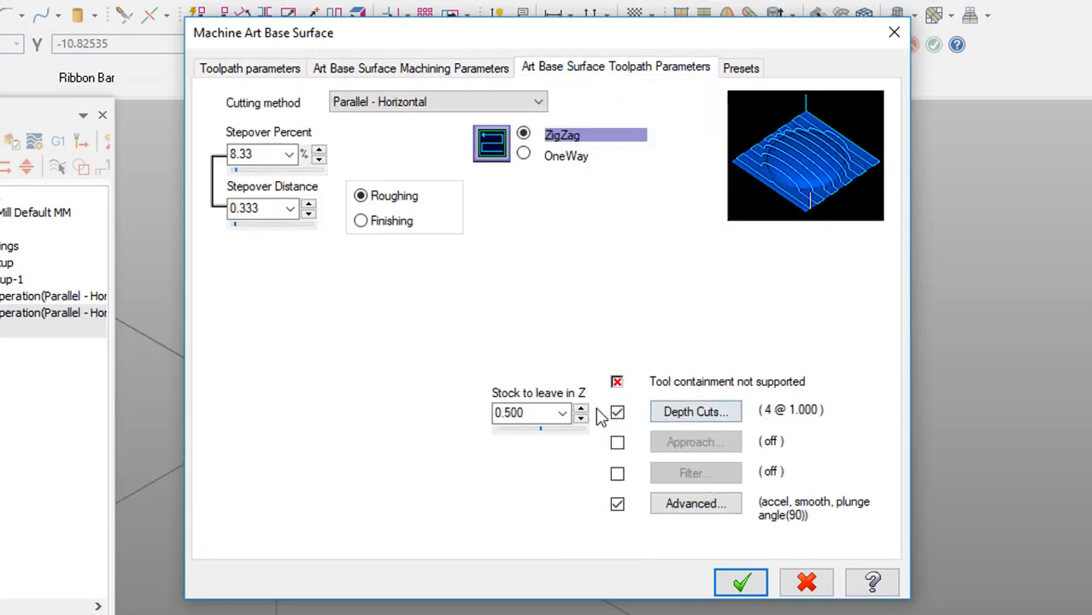
{"action": "left_click", "coordinate": [563, 413]}
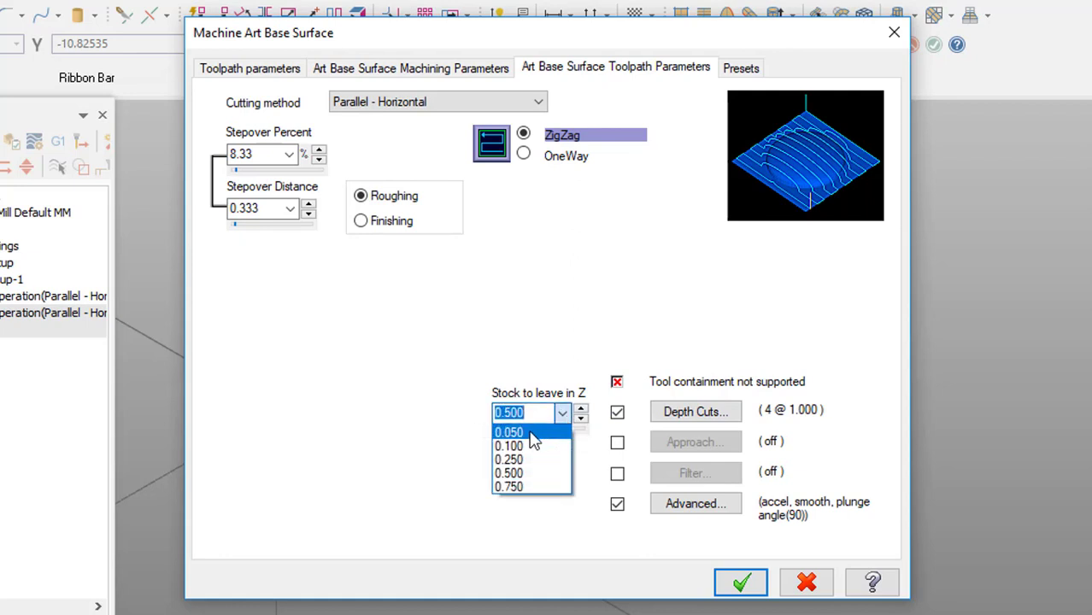
{"action": "left_click", "coordinate": [531, 413]}
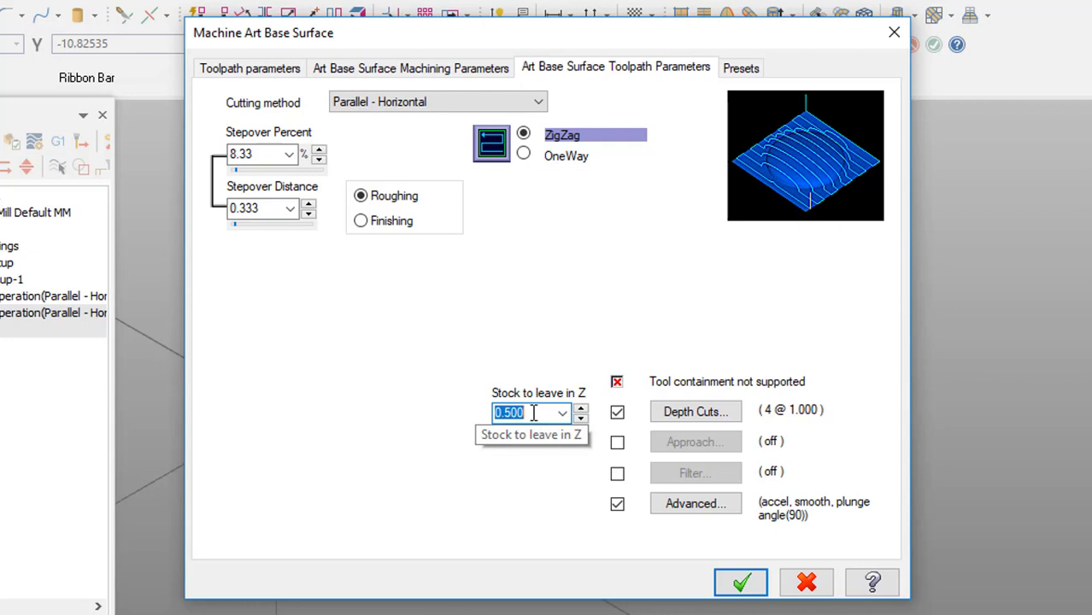
{"action": "type", "text": ".03"}
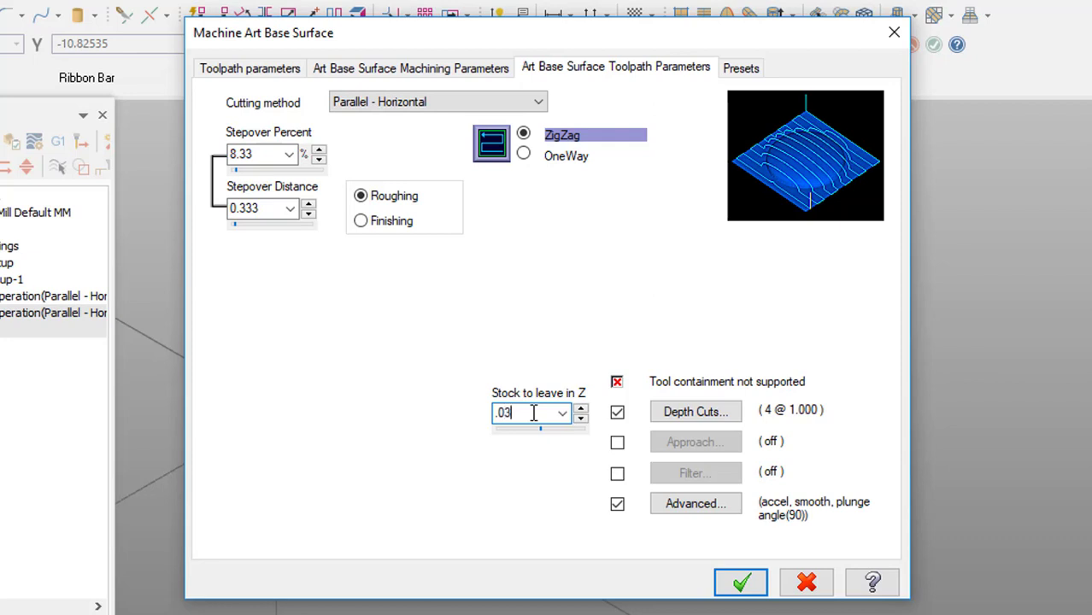
{"action": "left_click", "coordinate": [618, 413]}
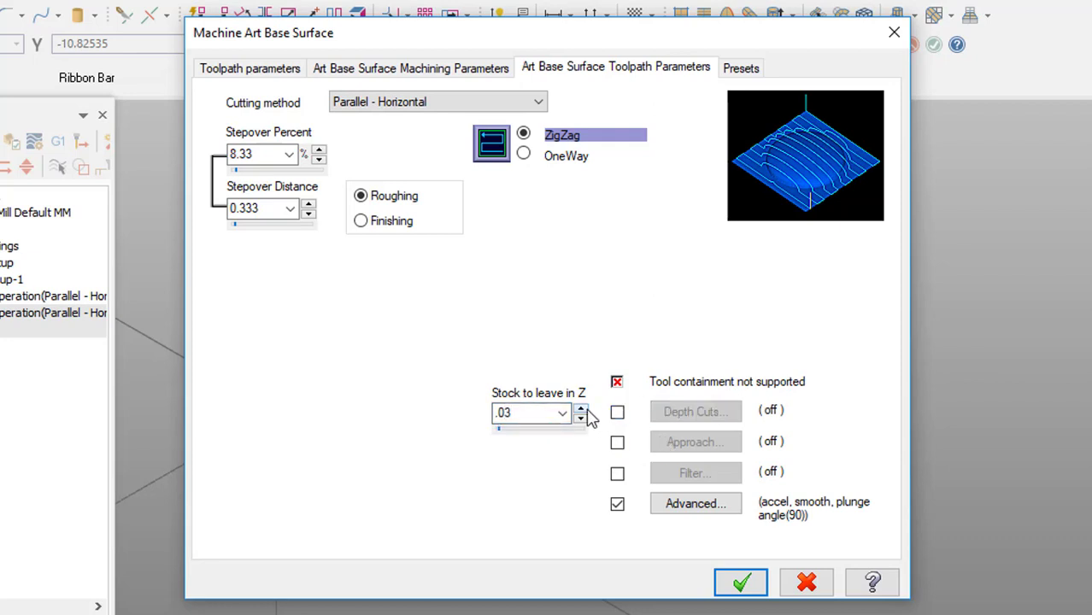
{"action": "double_click", "coordinate": [235, 208]}
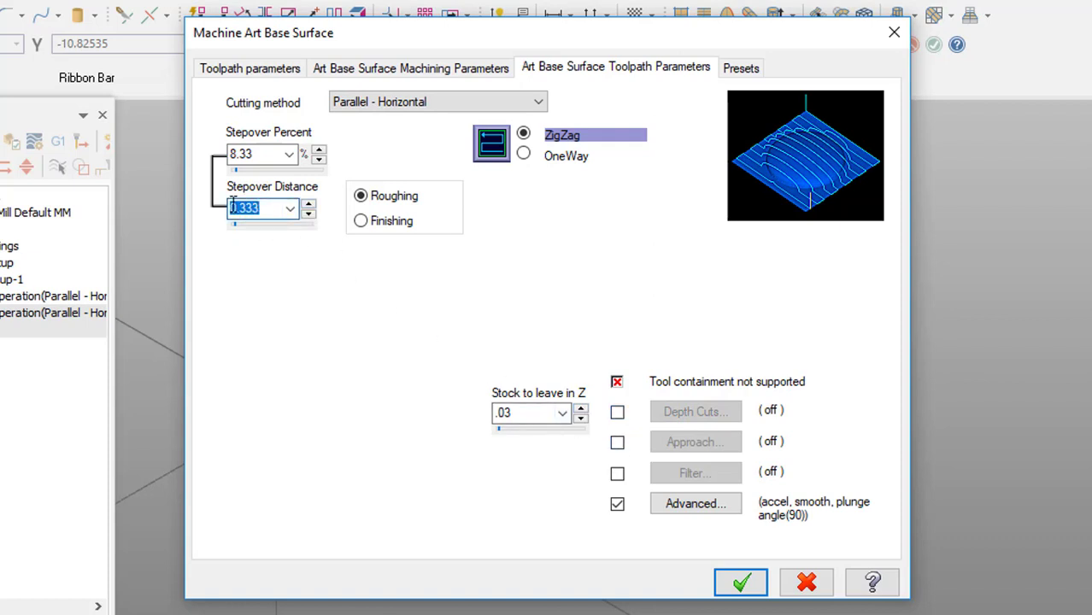
{"action": "type", "text": ".1"}
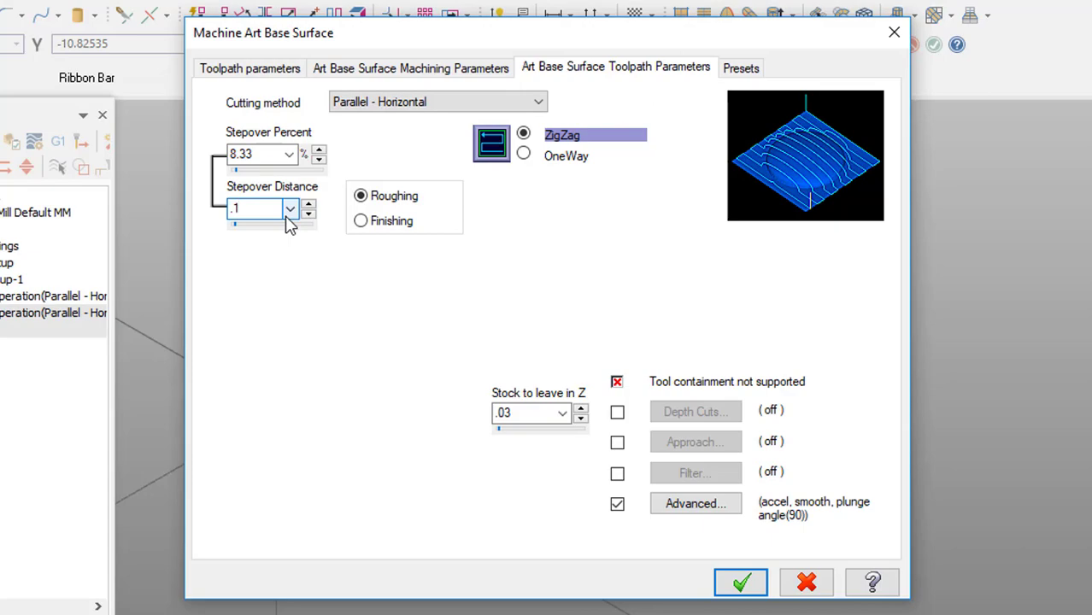
{"action": "key", "text": "Tab"}
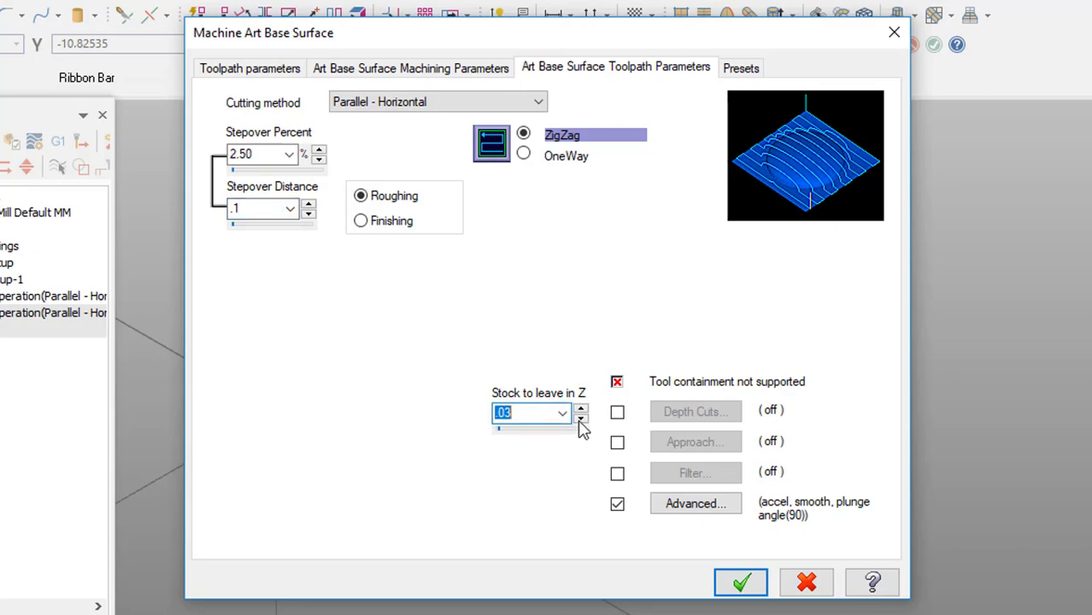
{"action": "left_click", "coordinate": [734, 577]}
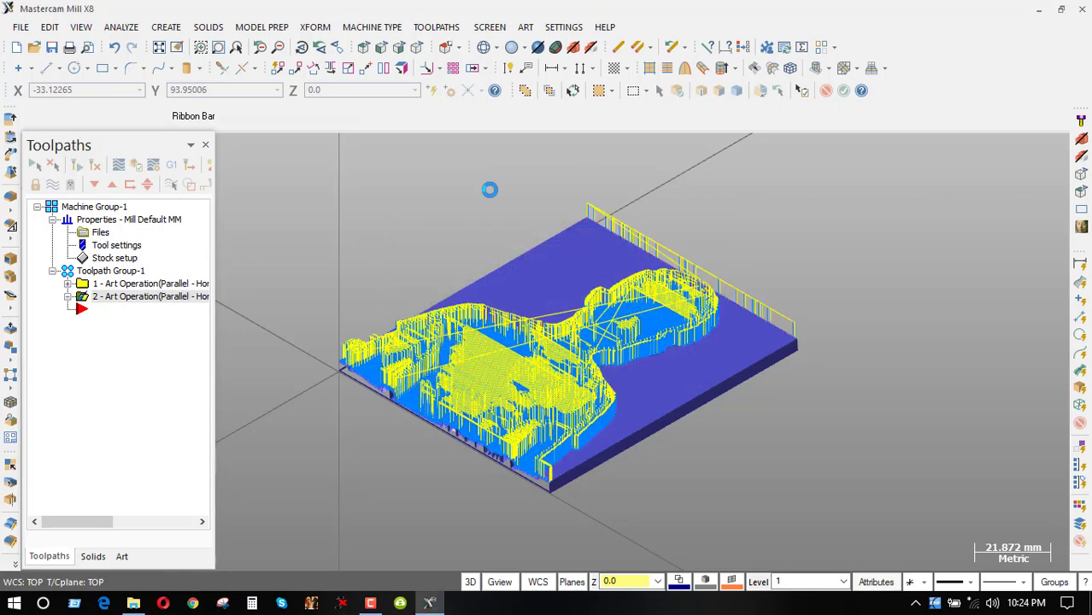
Inspect the new toolpath, then select both art operations in Toolpath Group-1.
{"action": "middle_click_drag", "start_coordinate": [584, 291], "coordinate": [554, 272]}
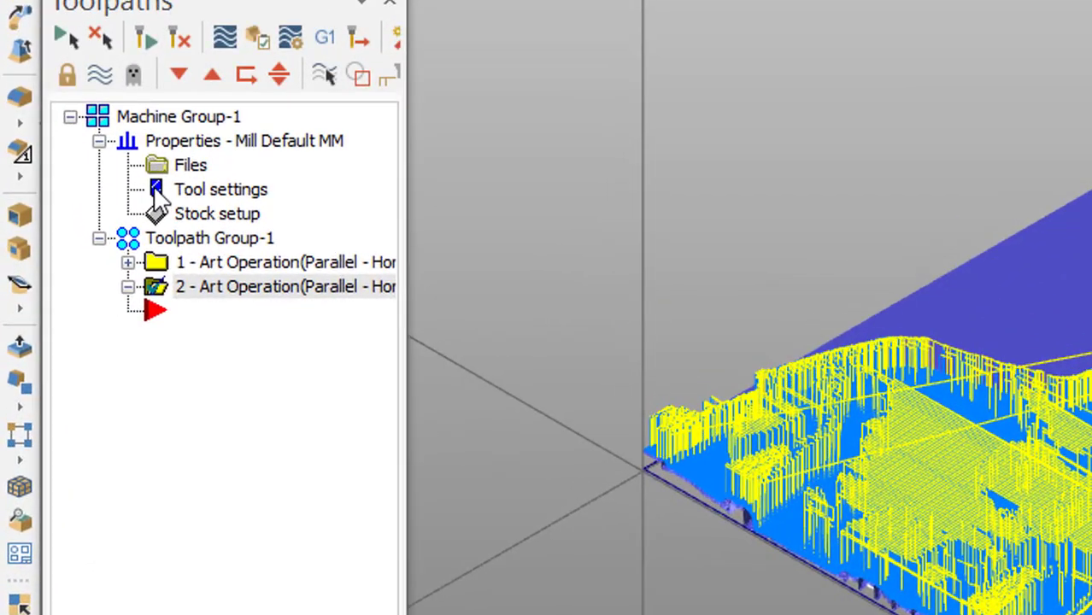
{"action": "left_click", "coordinate": [127, 239]}
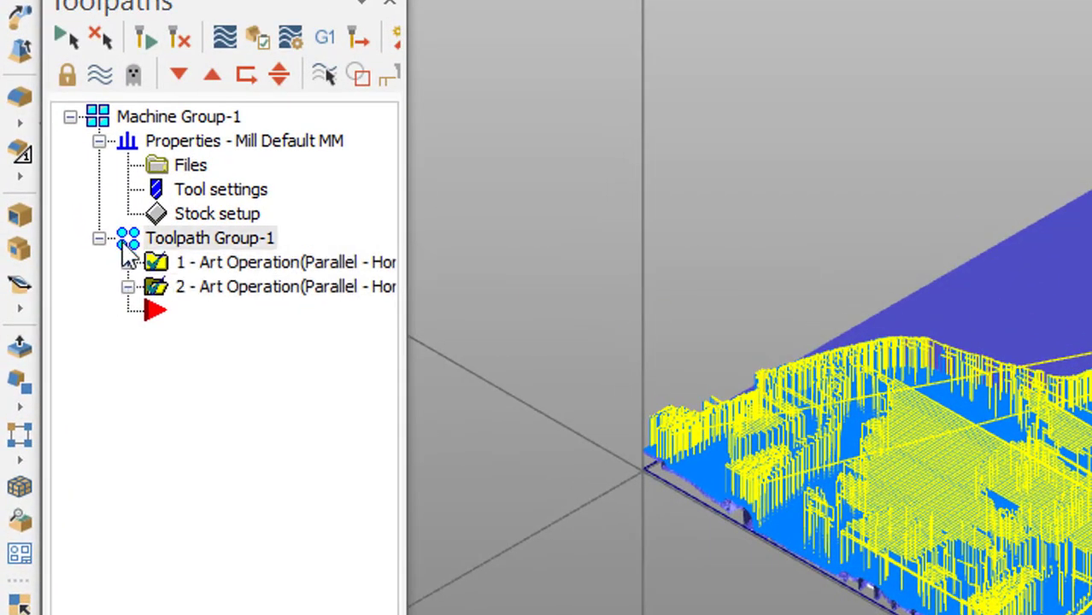
{"action": "left_click", "coordinate": [99, 142]}
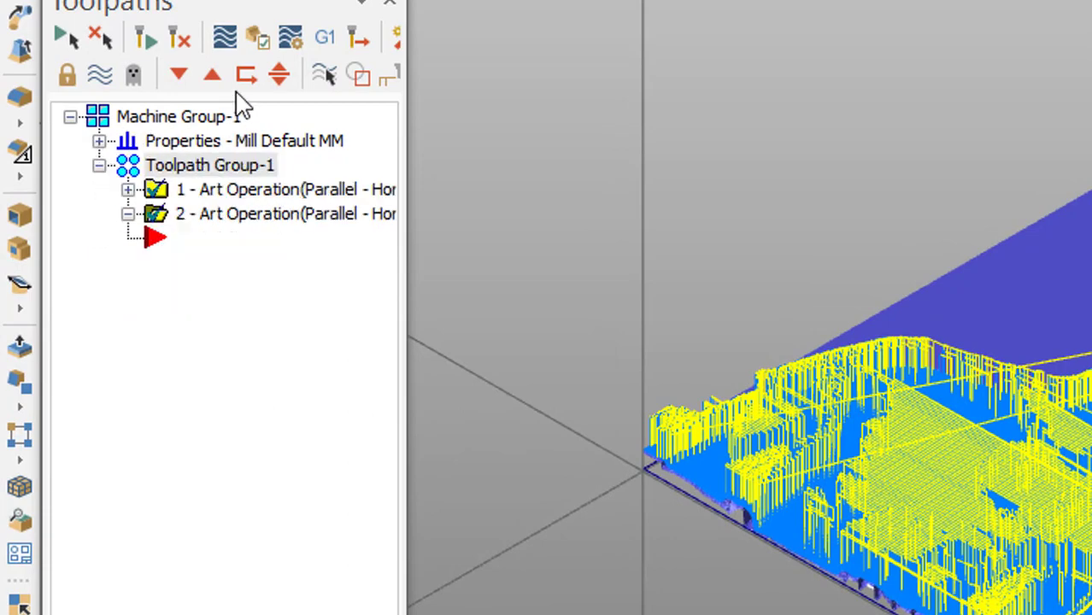
Verify both art operations through 166721 moves, view the relief from Top, then close Simulator.
{"action": "left_click", "coordinate": [253, 38]}
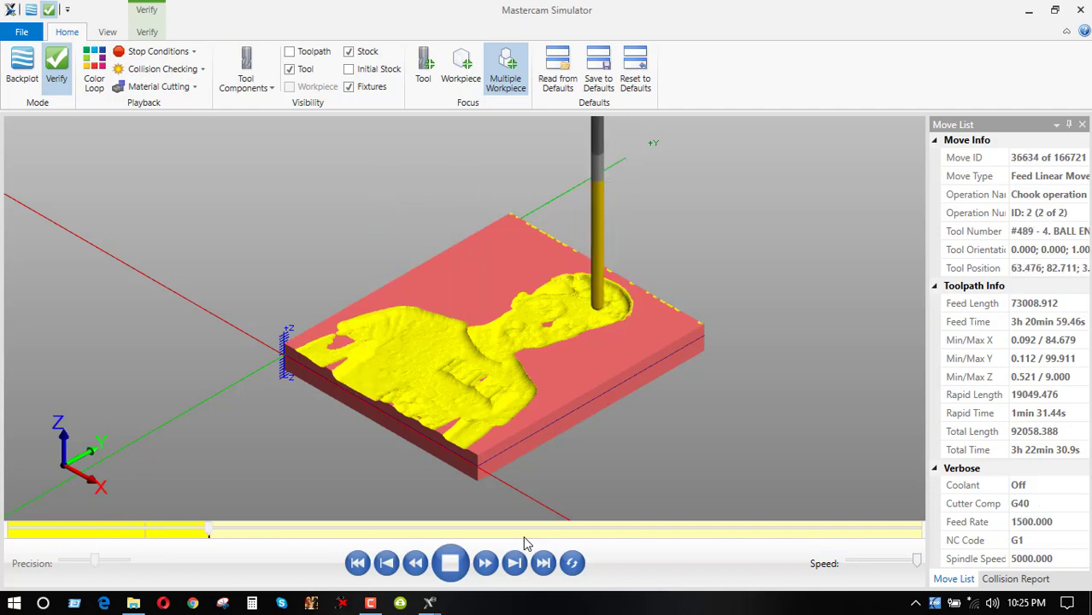
{"action": "key", "text": "alt+1"}
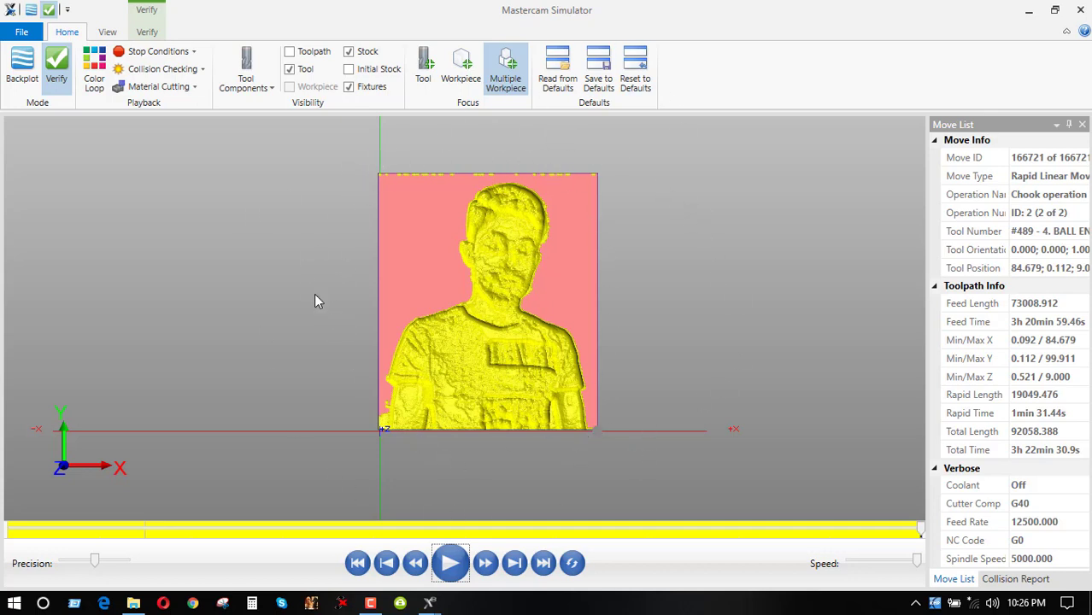
{"action": "left_click", "coordinate": [1081, 10]}
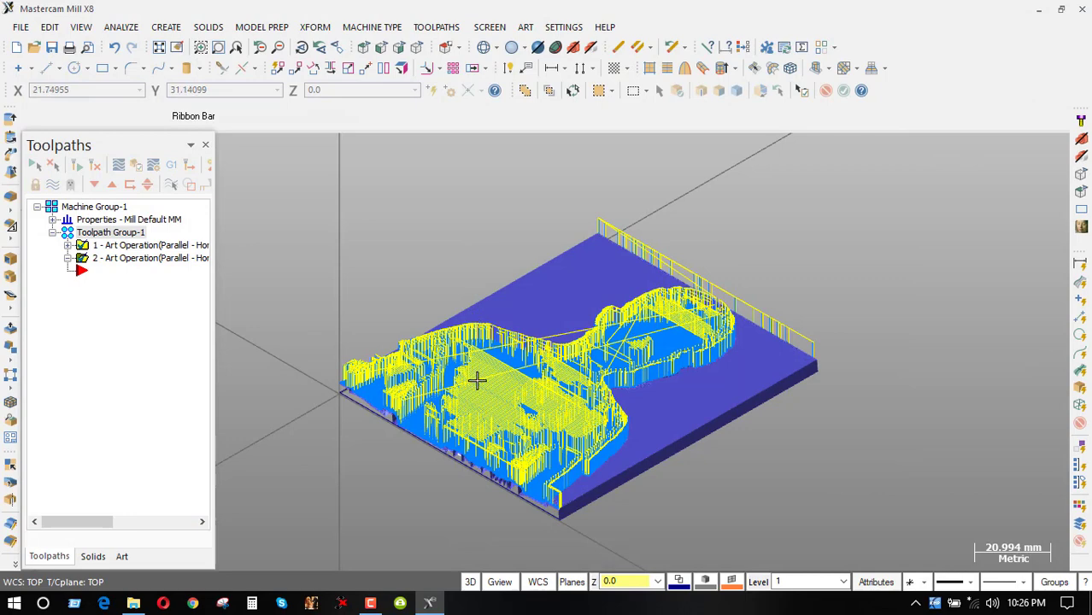
Check the toolpaths in Top and isometric views, then start a third Art Base Surface toolpath.
{"action": "scroll", "coordinate": [477, 382], "scroll_direction": "down", "scroll_amount": 1}
{"action": "key", "text": "alt+1"}
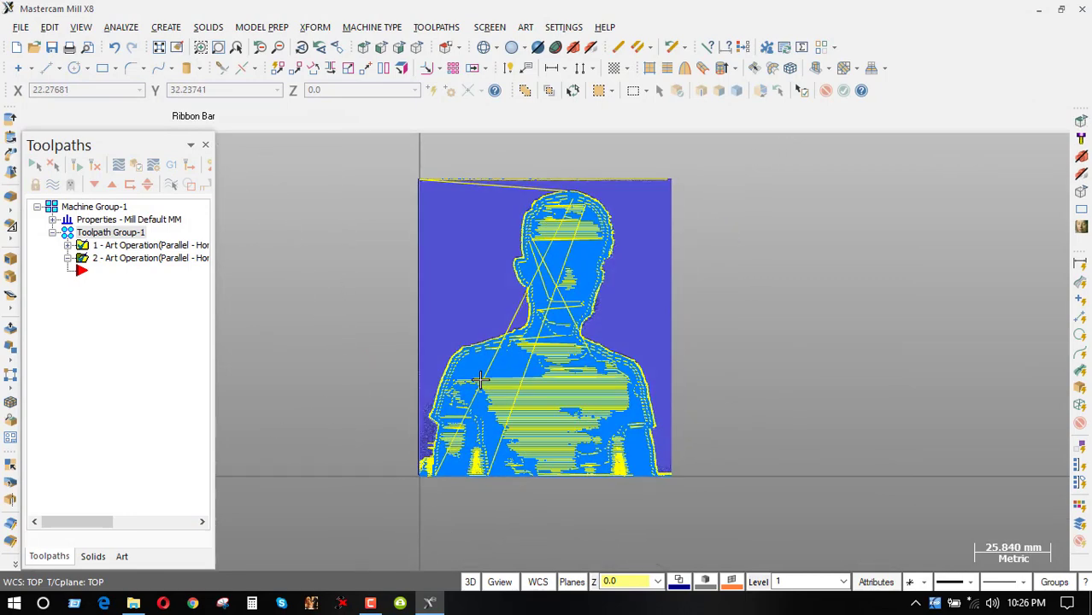
{"action": "key", "text": "alt+7"}
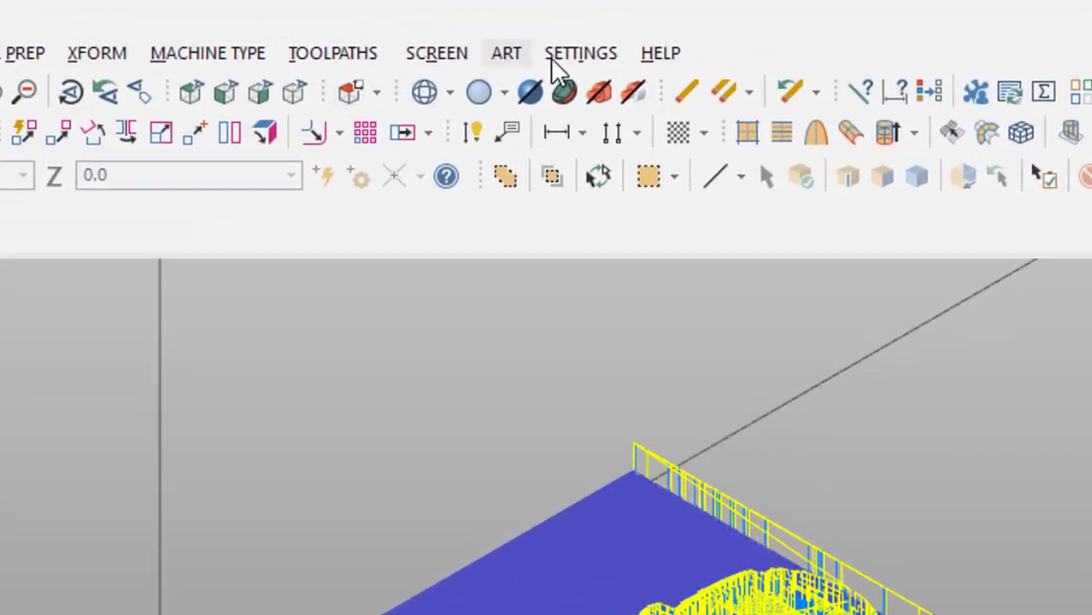
{"action": "left_click", "coordinate": [506, 54]}
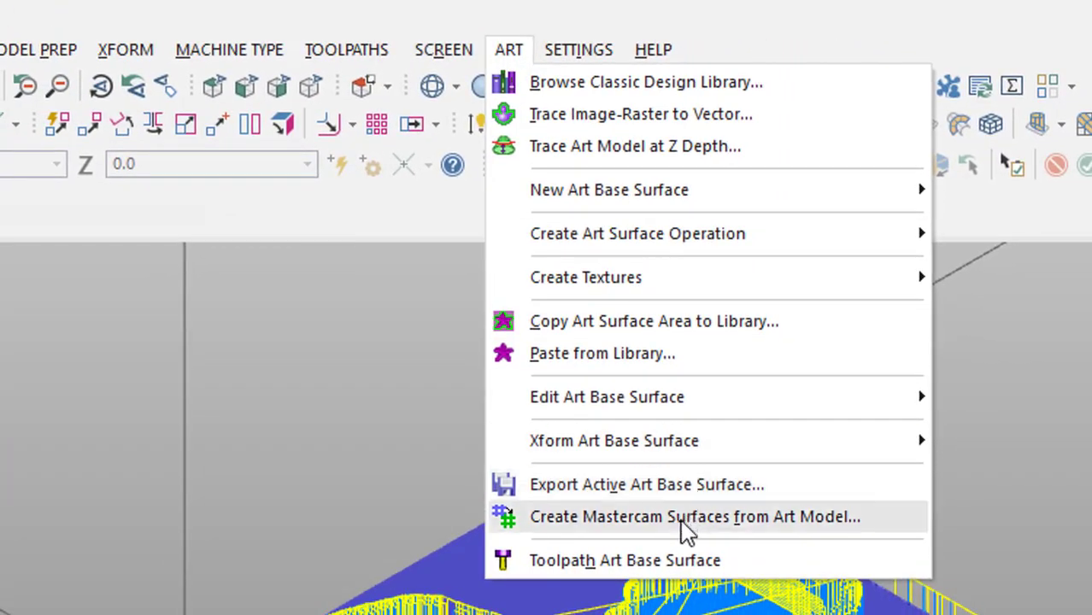
{"action": "left_click", "coordinate": [660, 560]}
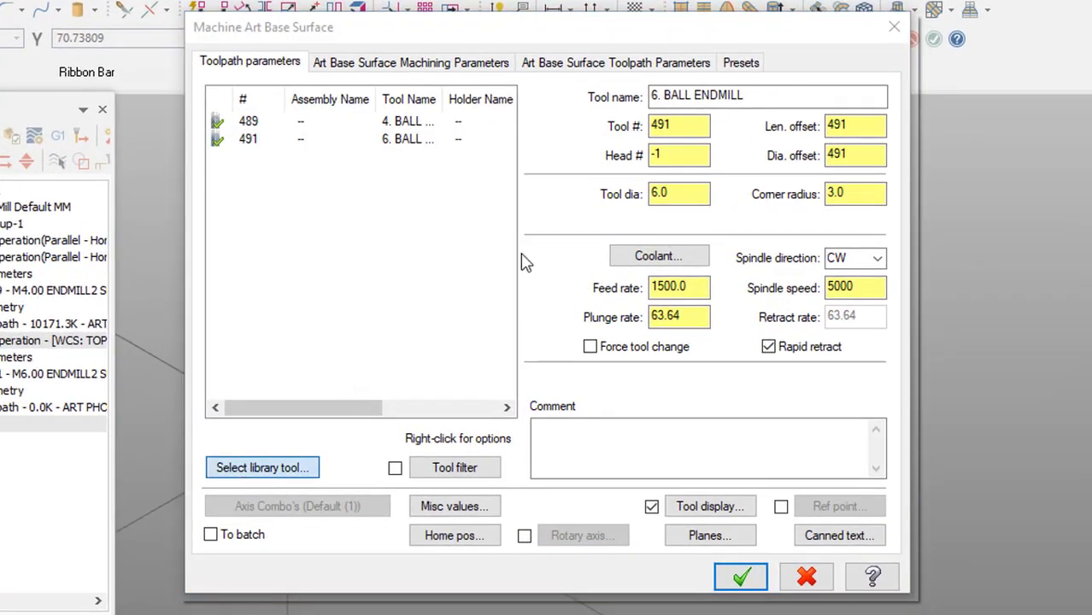
Choose library tool 487, the 2 mm ball endmill, for the third art operation.
{"action": "left_click", "coordinate": [263, 468]}
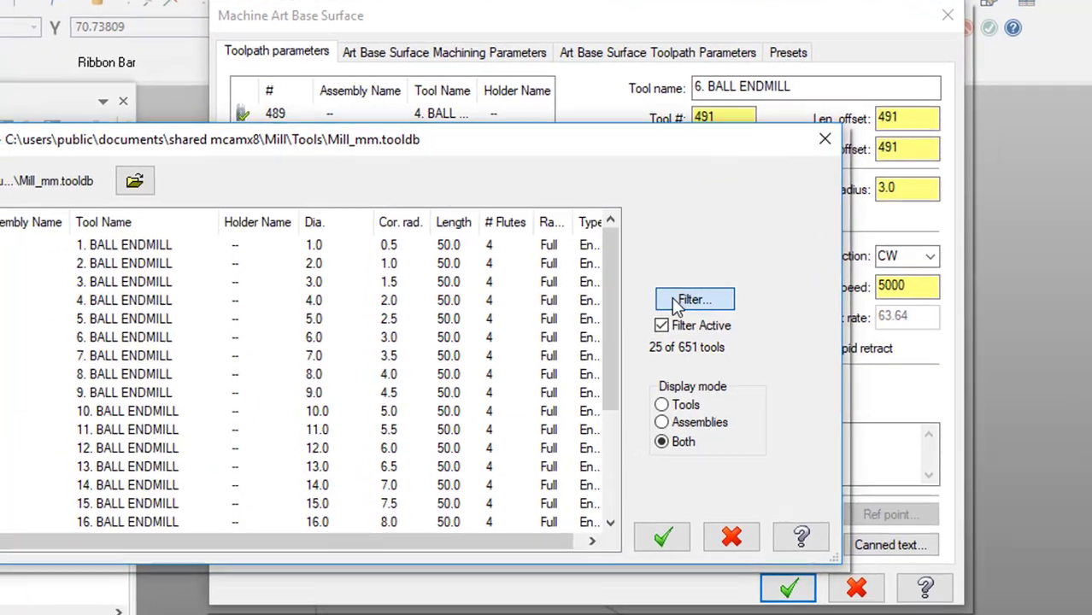
{"action": "left_click", "coordinate": [651, 299]}
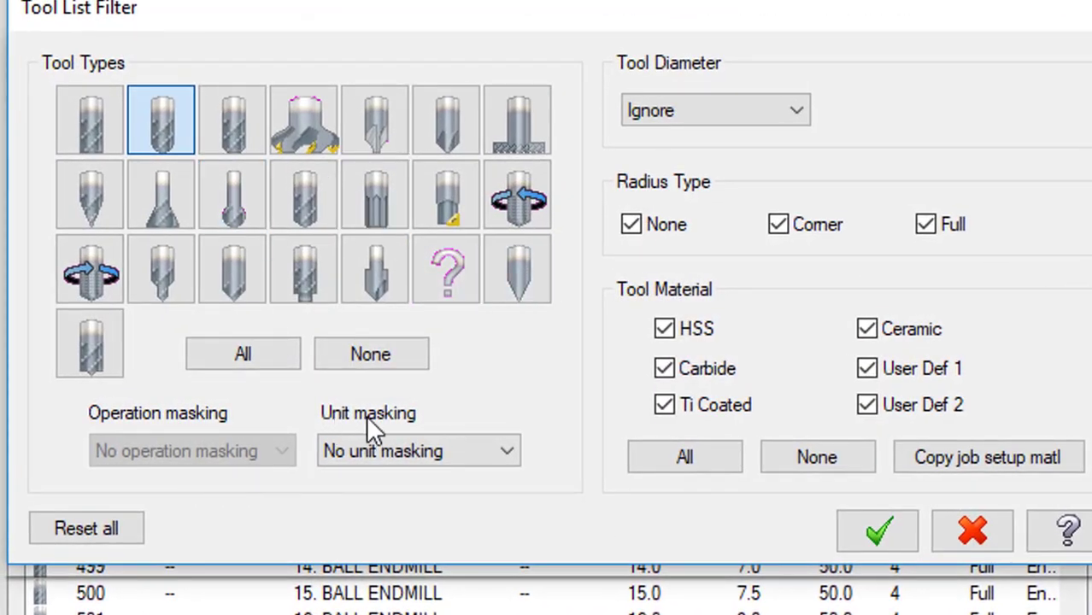
{"action": "left_click", "coordinate": [883, 524]}
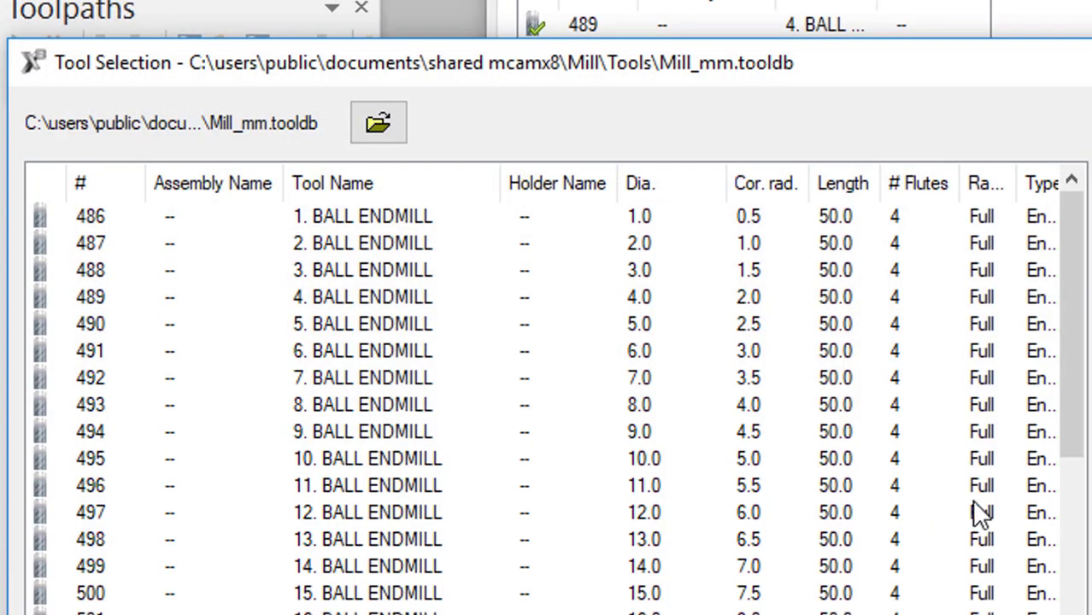
{"action": "left_click", "coordinate": [430, 244]}
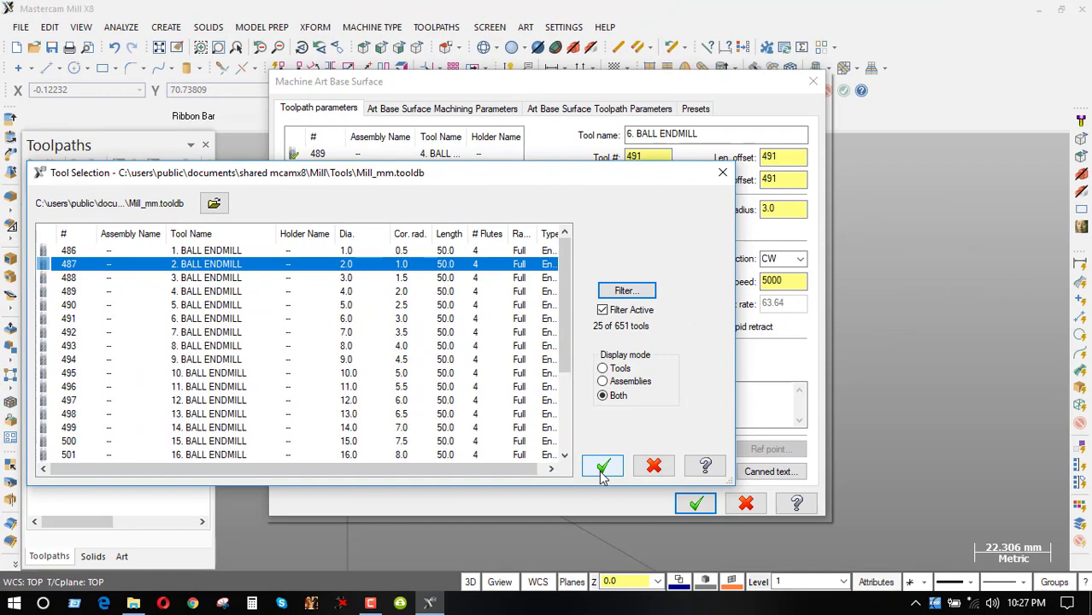
{"action": "left_click", "coordinate": [603, 468]}
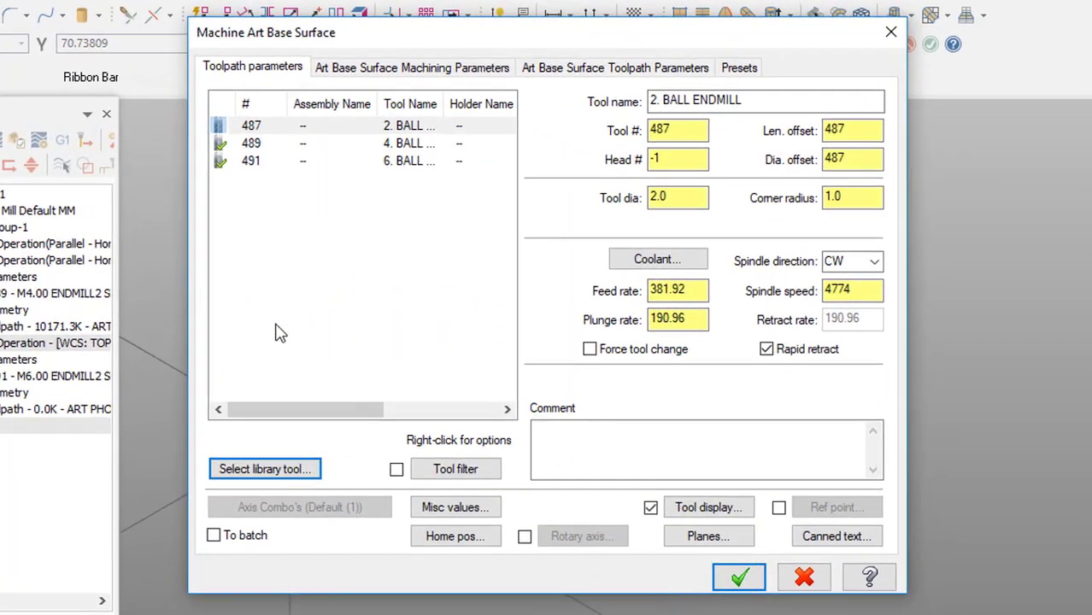
Set feed rate 1500, spindle speed 6000 and comment '2 BN F'.
{"action": "double_click", "coordinate": [690, 289]}
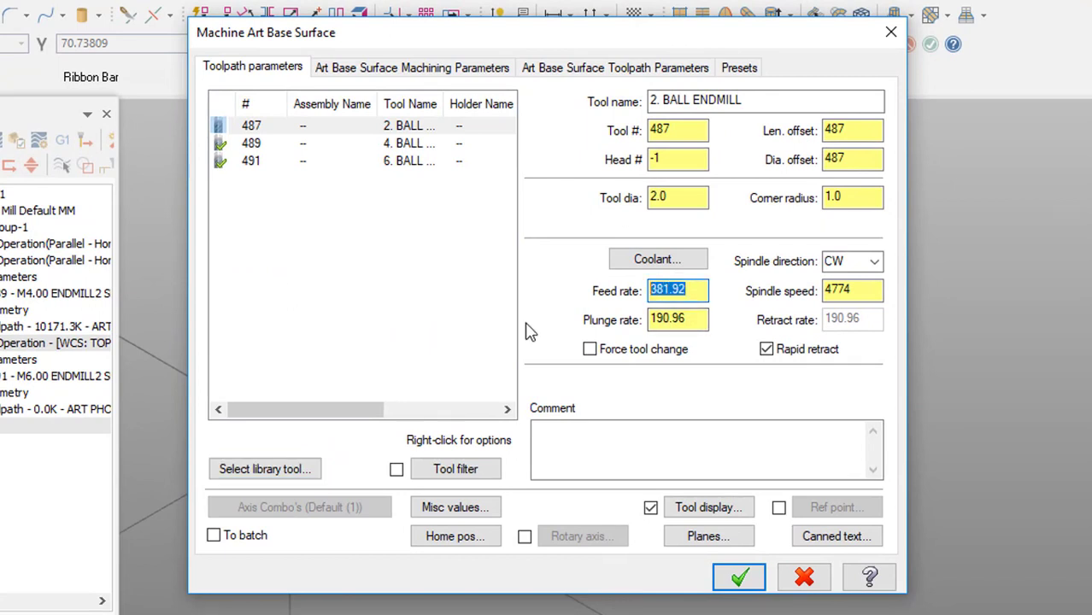
{"action": "type", "text": "1500"}
{"action": "key", "text": "Tab"}
{"action": "type", "text": "6000"}
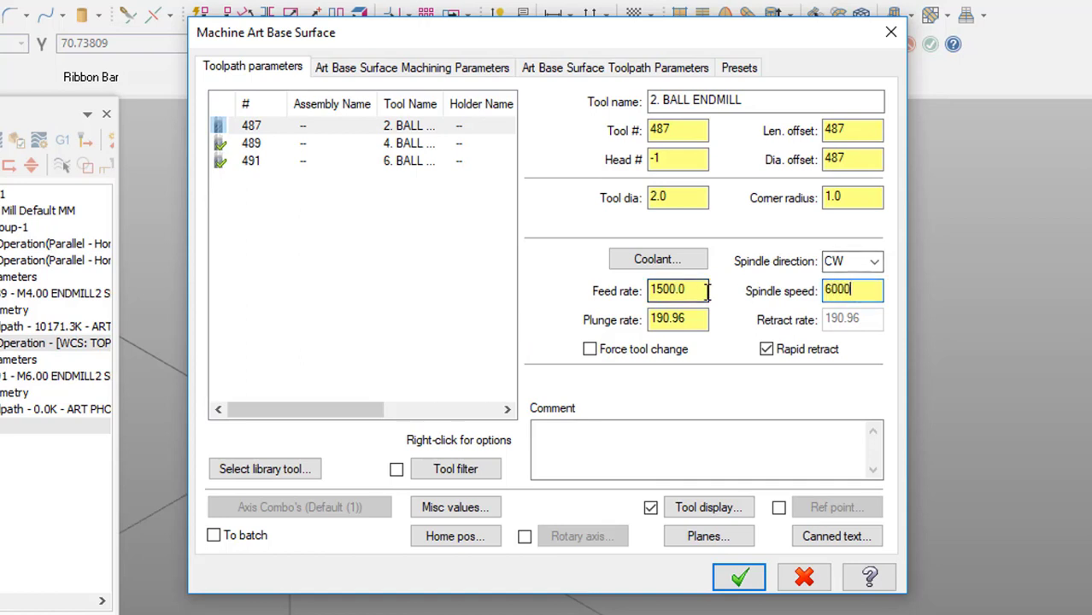
{"action": "left_click", "coordinate": [553, 440]}
{"action": "type", "text": "2 BN F"}
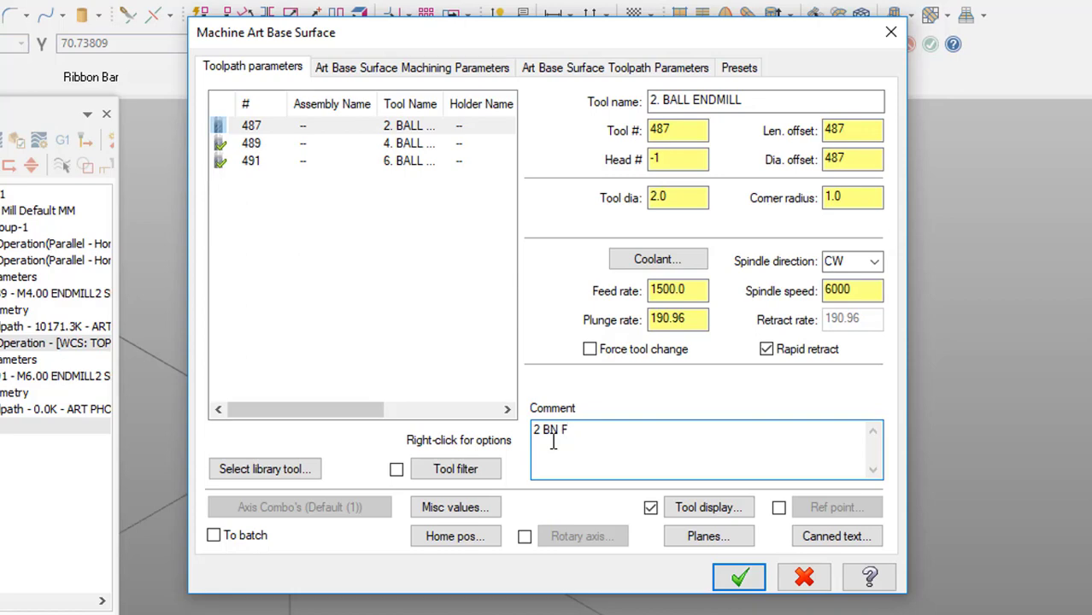
Generate a Parallel-Horizontal ZigZag finishing pass at 0.030 stepover with depth cuts off.
{"action": "left_click", "coordinate": [500, 68]}
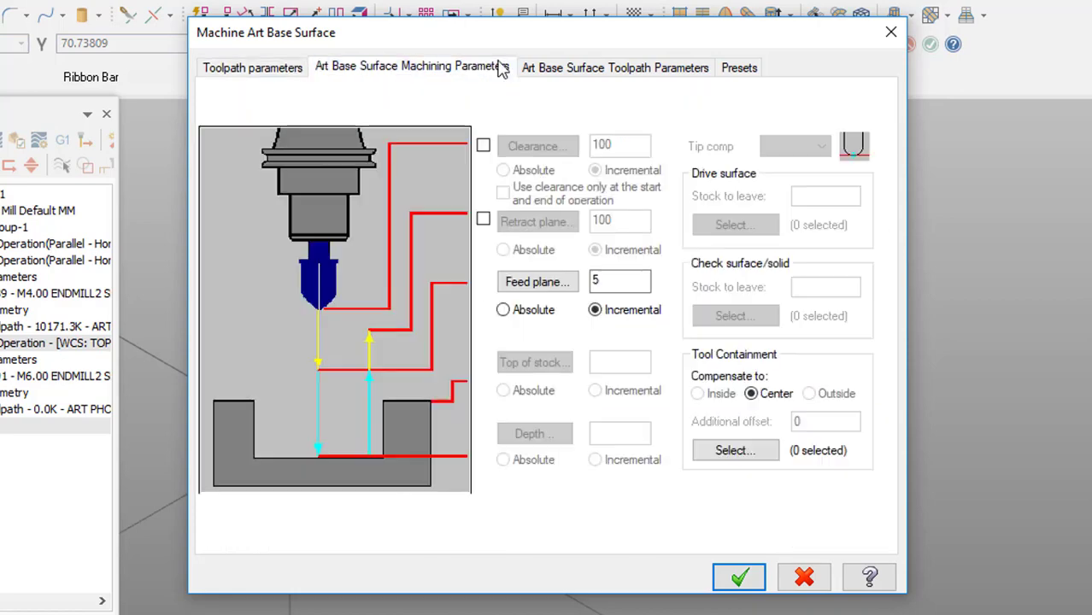
{"action": "left_click", "coordinate": [599, 67]}
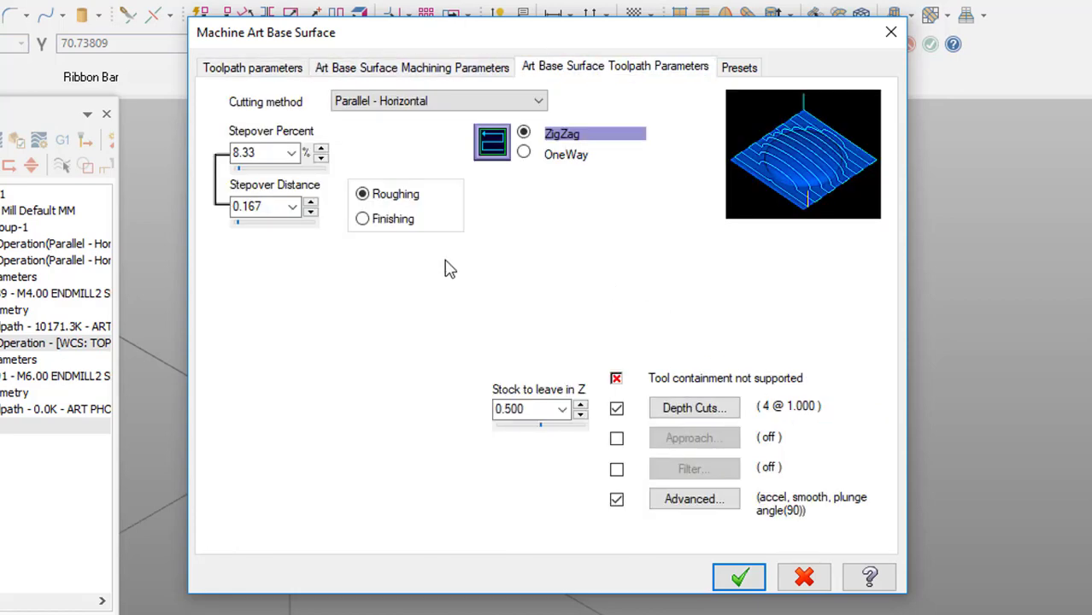
{"action": "left_click", "coordinate": [360, 224]}
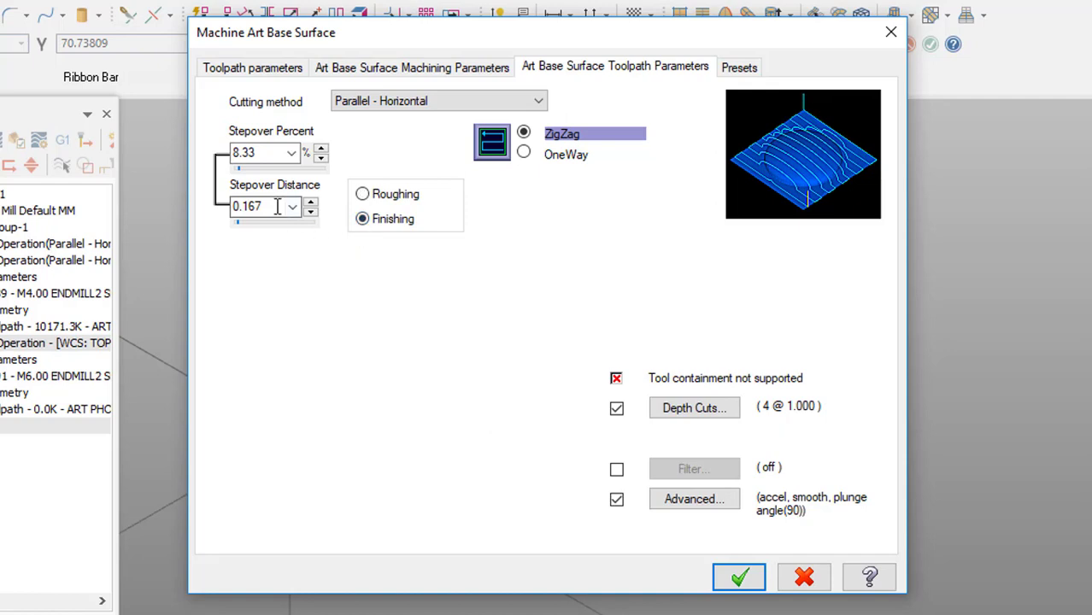
{"action": "double_click", "coordinate": [242, 205]}
{"action": "left_click", "coordinate": [617, 411]}
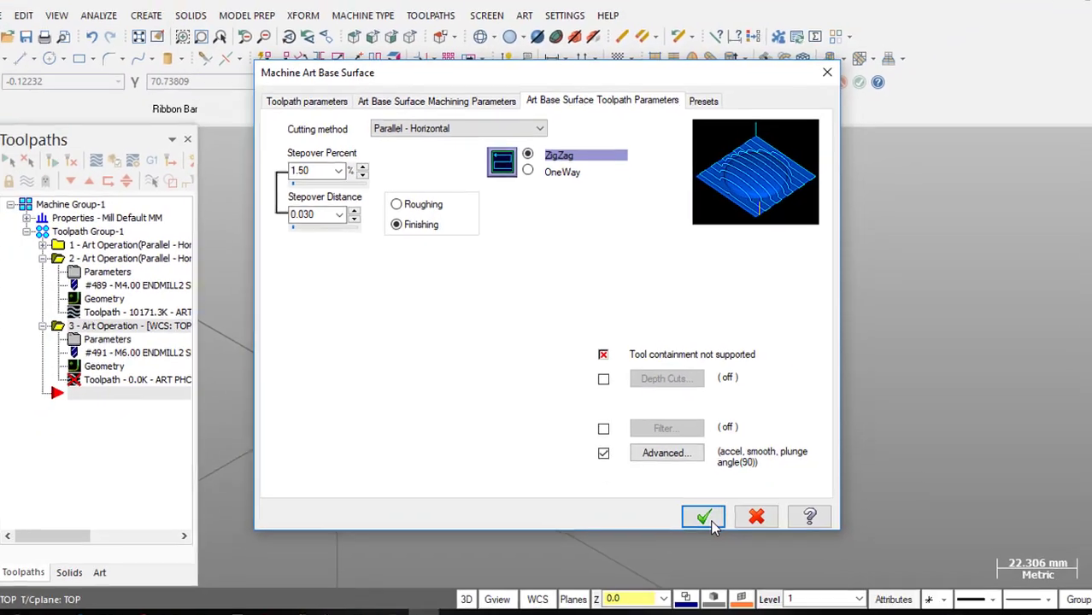
{"action": "left_click", "coordinate": [743, 583]}
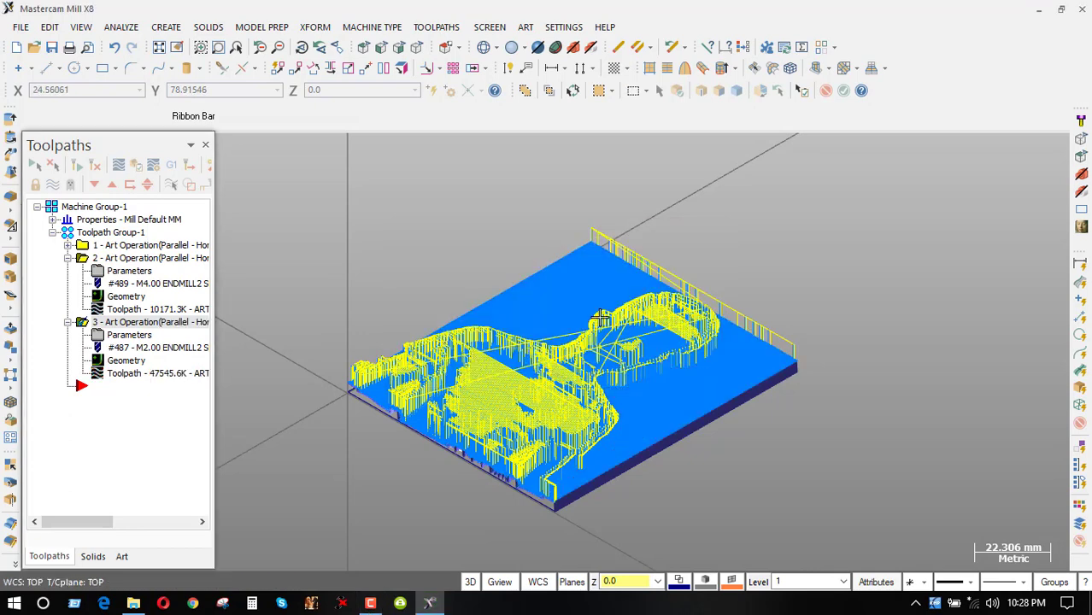
Select all three operations in Toolpath Group-1 and send them to verification.
{"action": "middle_click_drag", "start_coordinate": [534, 402], "coordinate": [551, 410]}
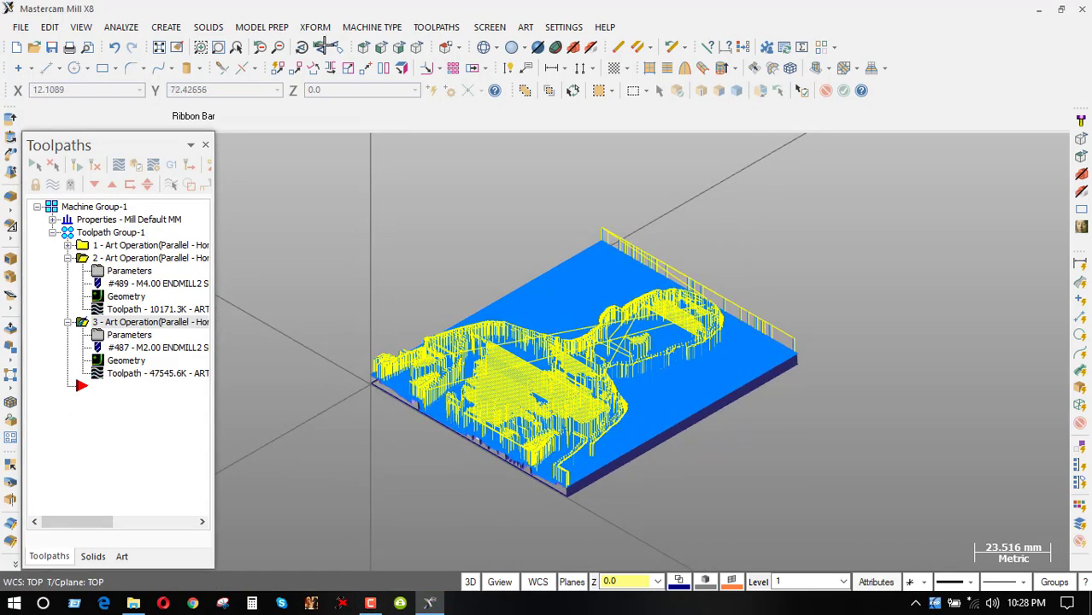
{"action": "left_click", "coordinate": [67, 258]}
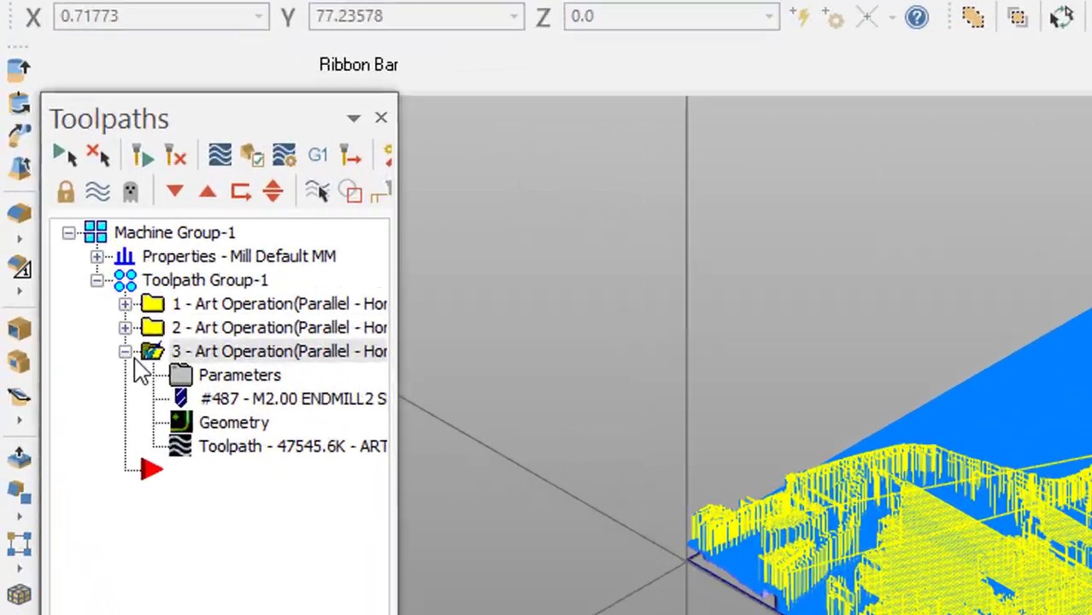
{"action": "left_click", "coordinate": [68, 271]}
{"action": "left_click", "coordinate": [323, 360]}
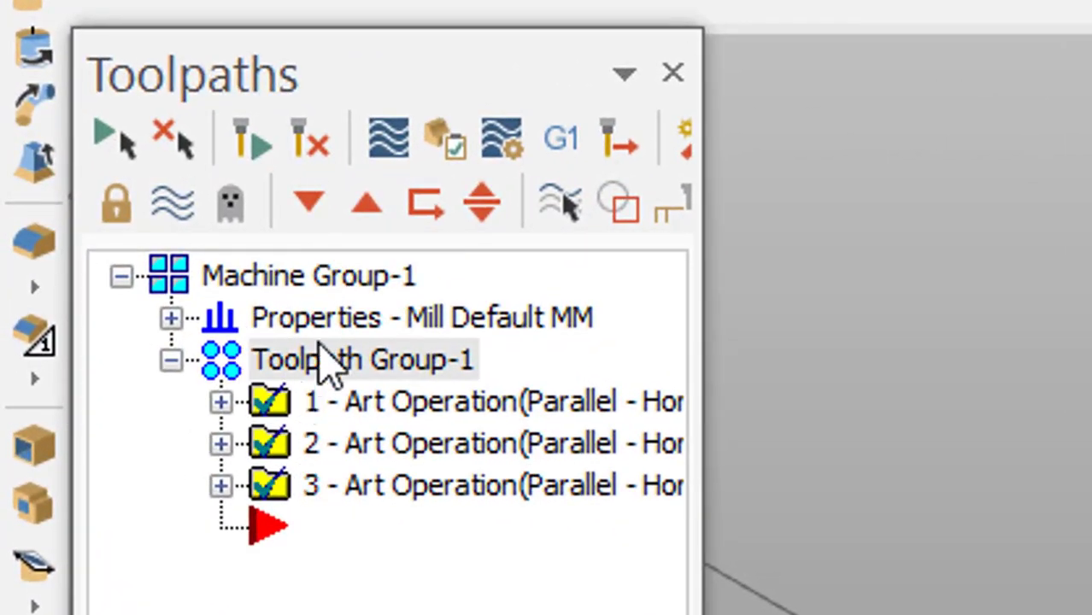
{"action": "left_click", "coordinate": [445, 139]}
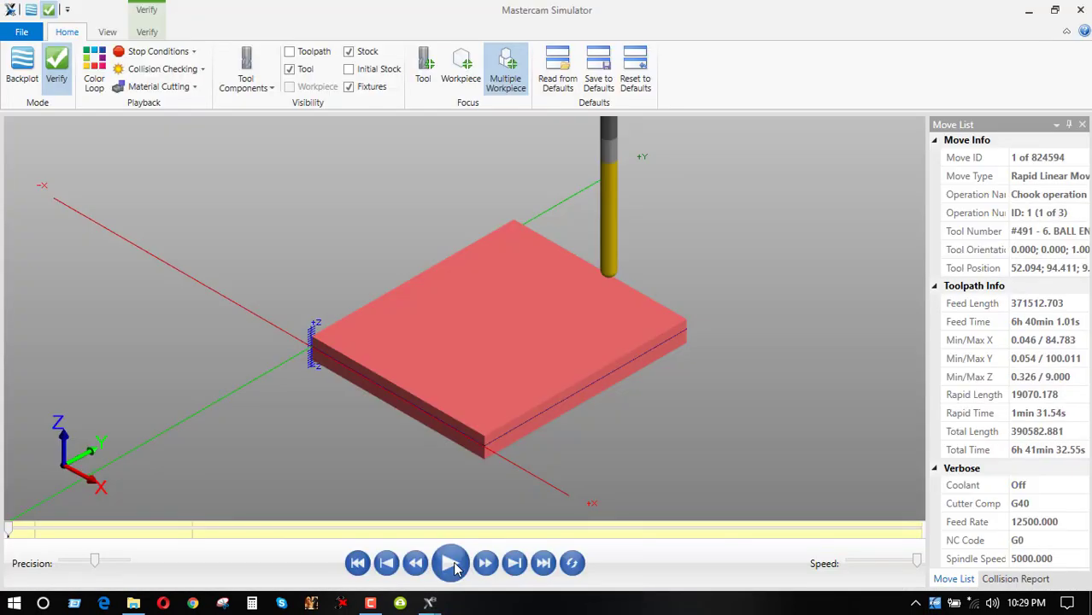
Simulate all 824594 moves and inspect the carved relief in top and isometric views.
{"action": "left_click", "coordinate": [456, 570]}
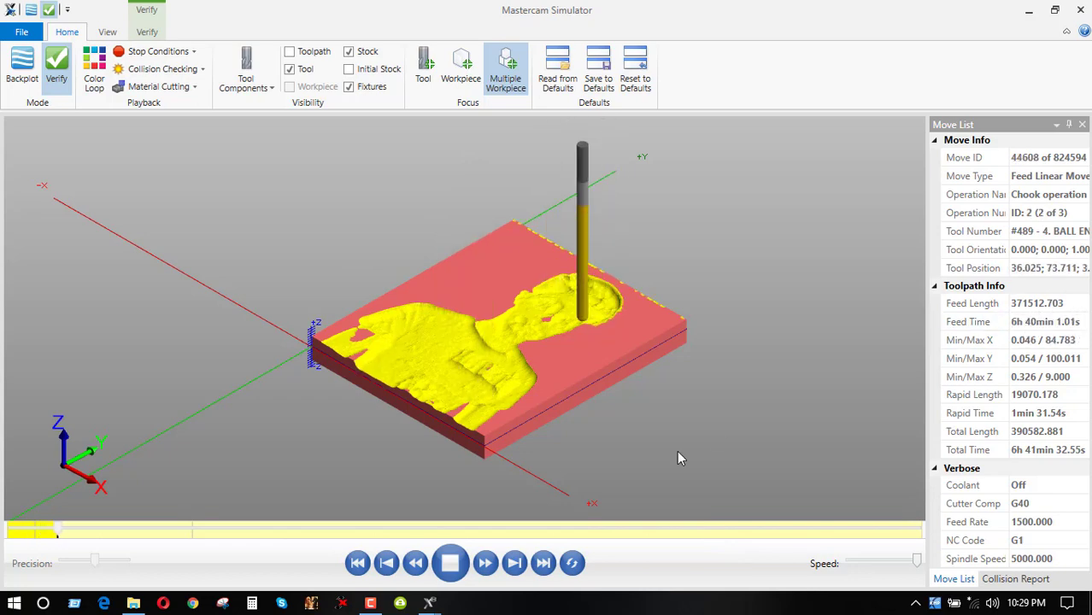
{"action": "scroll", "coordinate": [677, 450], "scroll_direction": "up", "scroll_amount": 2}
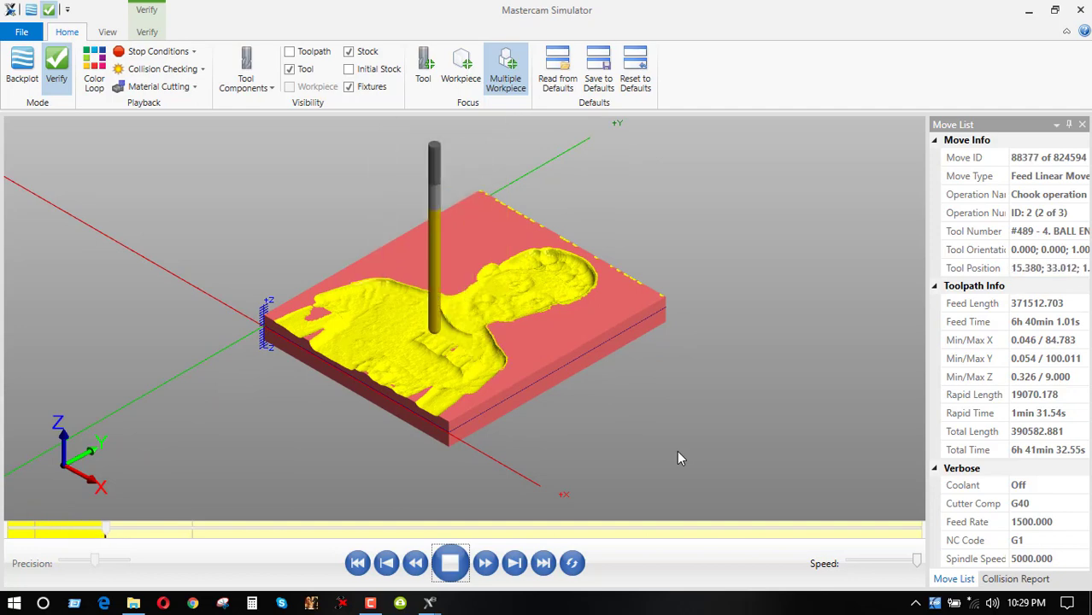
{"action": "scroll", "coordinate": [445, 453], "scroll_direction": "up", "scroll_amount": 1}
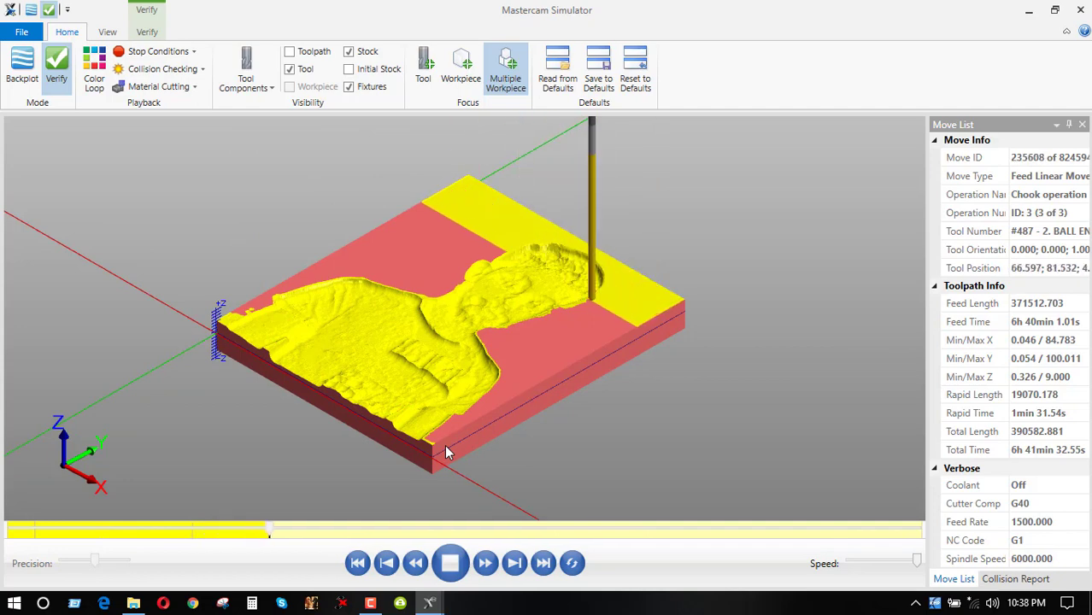
{"action": "key", "text": "alt+1"}
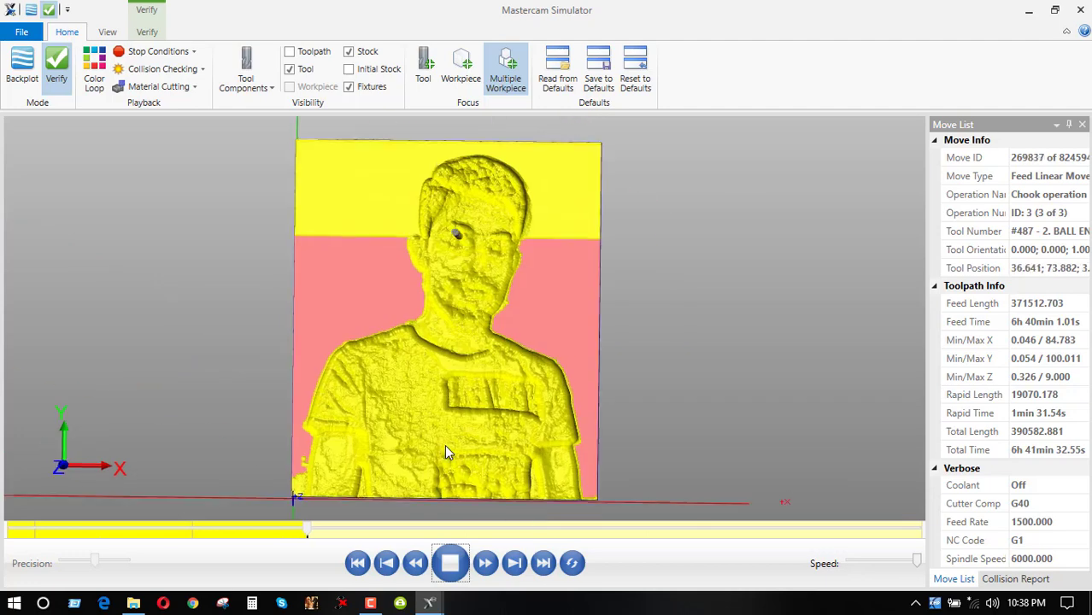
{"action": "key", "text": "alt+7"}
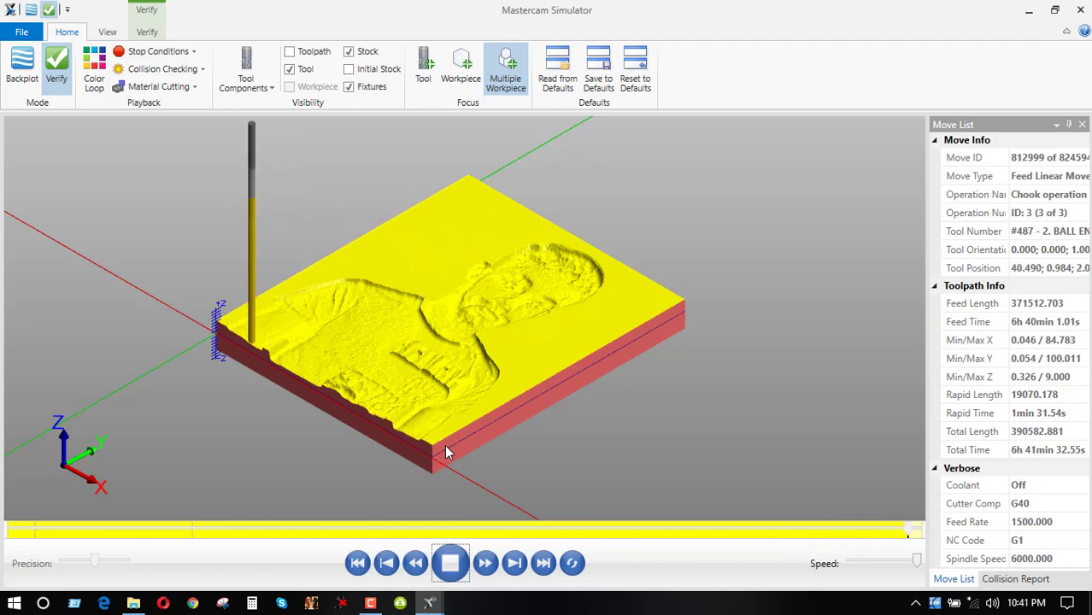
{"action": "key", "text": "alt+1"}
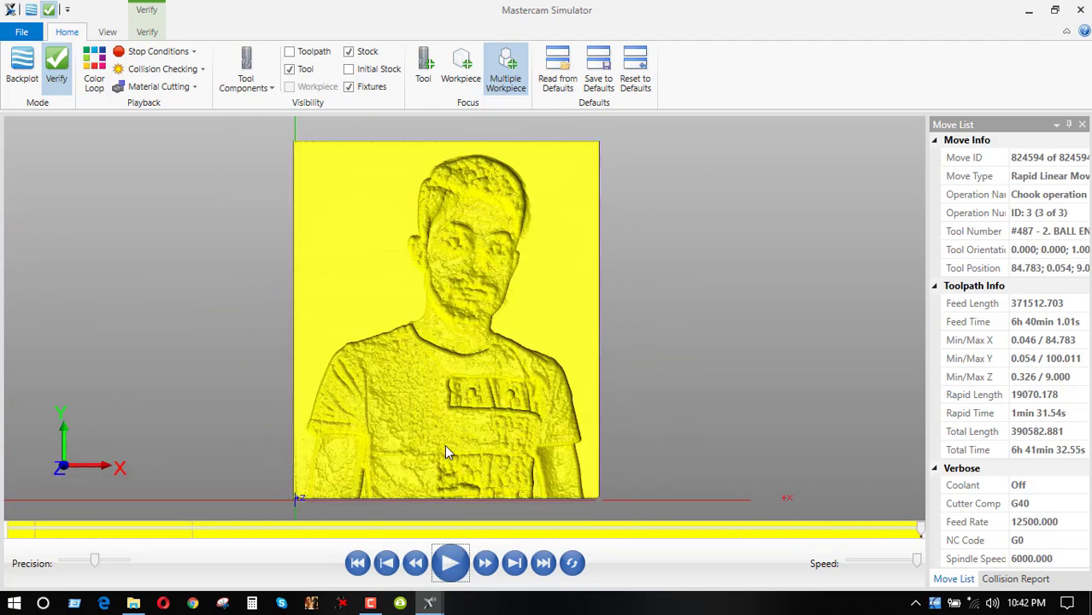
{"action": "scroll", "coordinate": [447, 328], "scroll_direction": "down", "scroll_amount": 1}
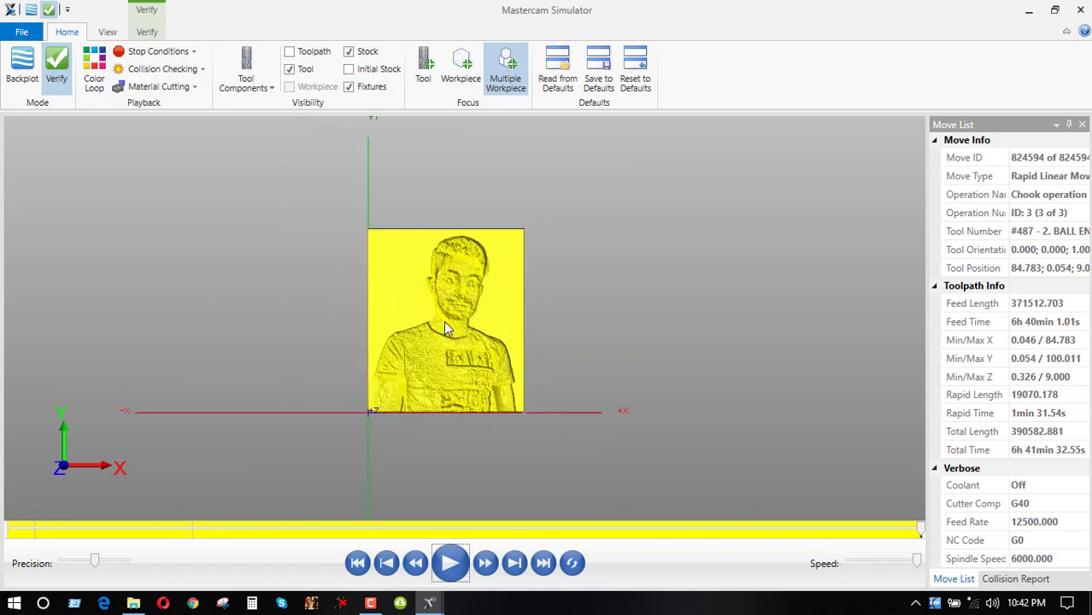
{"action": "scroll", "coordinate": [446, 329], "scroll_direction": "up", "scroll_amount": 1}
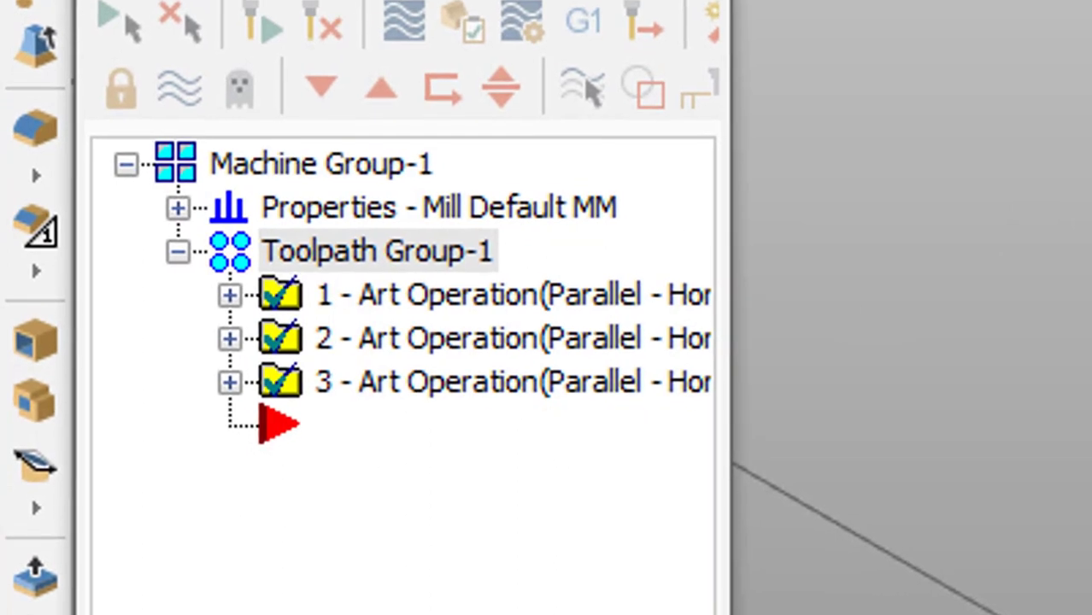
Change operation 3's finishing tool to a 1 mm ball endmill, updating its operations.
{"action": "left_click", "coordinate": [111, 300]}
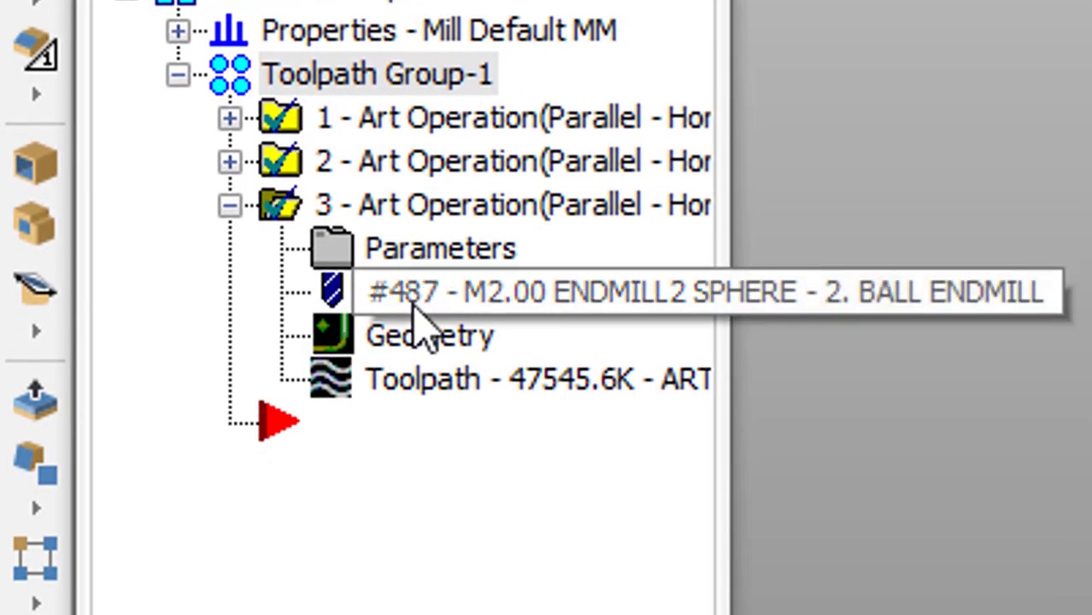
{"action": "left_click", "coordinate": [414, 309]}
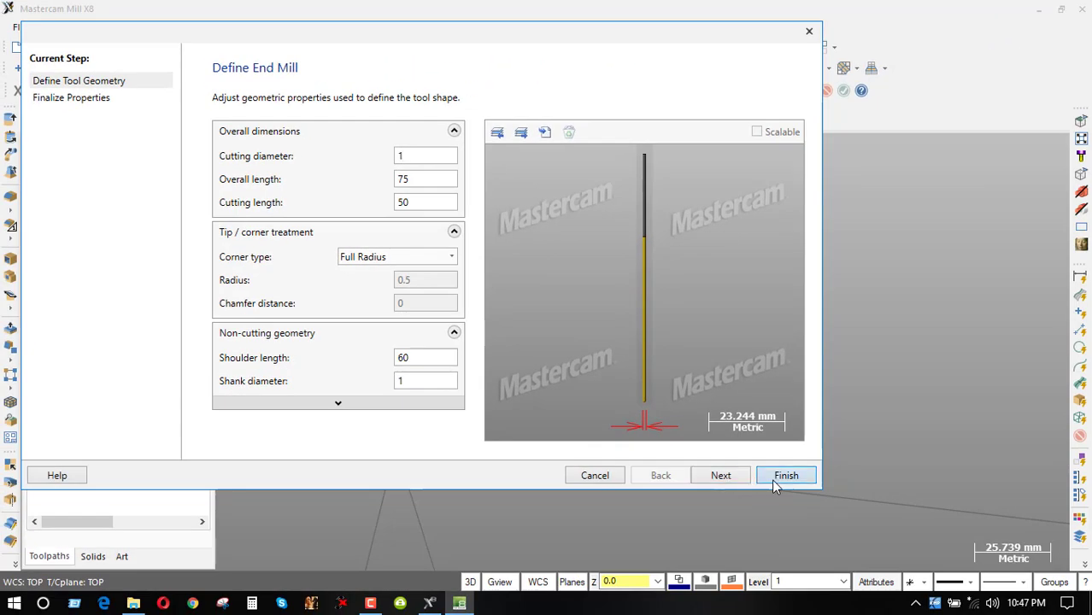
{"action": "left_click", "coordinate": [778, 477]}
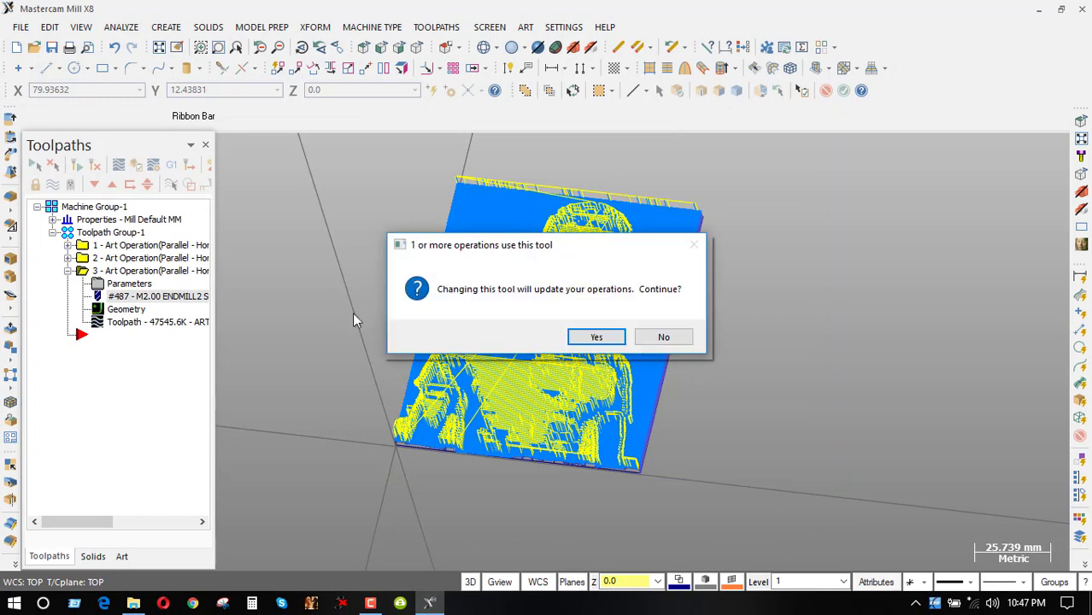
{"action": "left_click", "coordinate": [597, 338]}
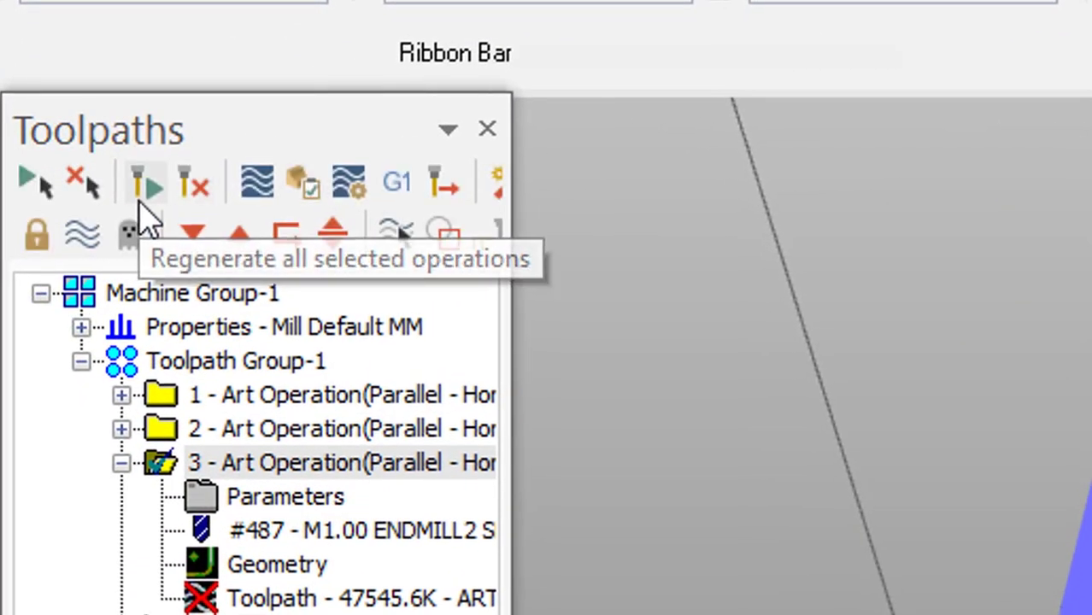
Regenerate the finishing toolpath and send all three operations to verification.
{"action": "left_click", "coordinate": [144, 188]}
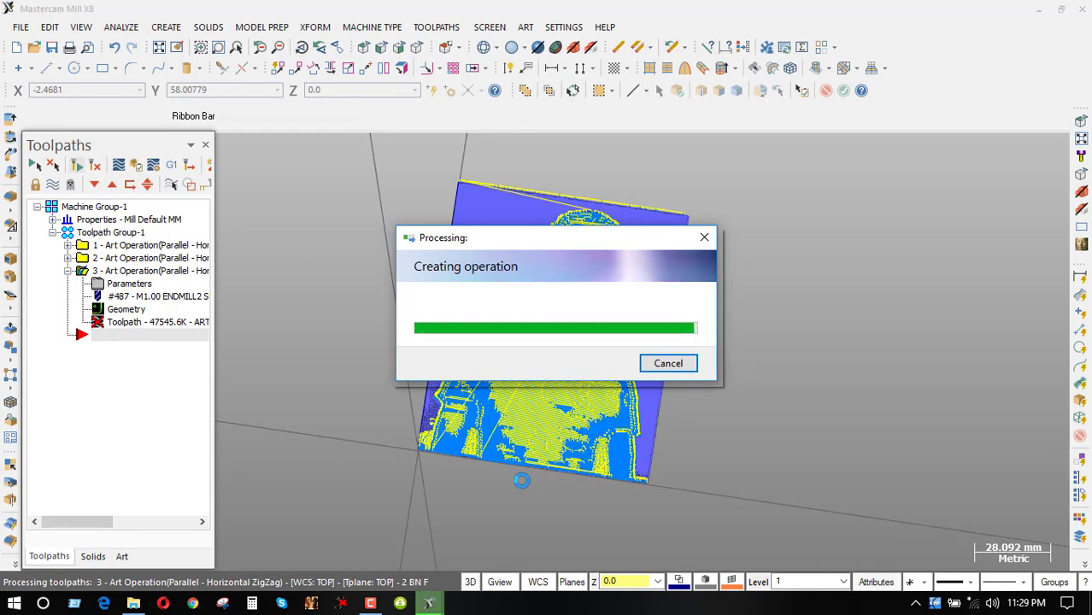
{"action": "left_click", "coordinate": [66, 235]}
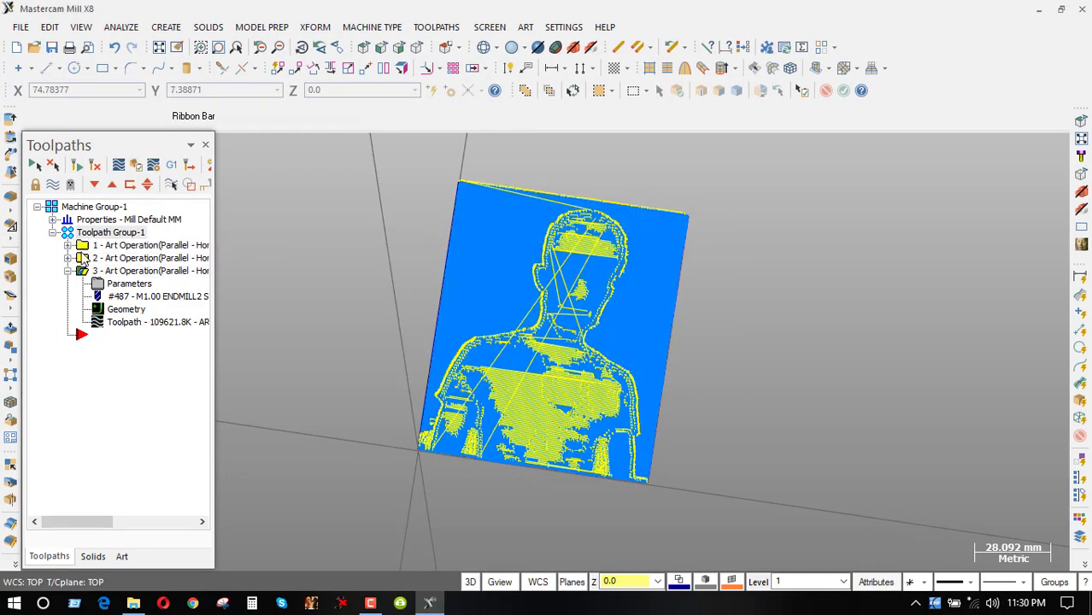
{"action": "left_click", "coordinate": [147, 183]}
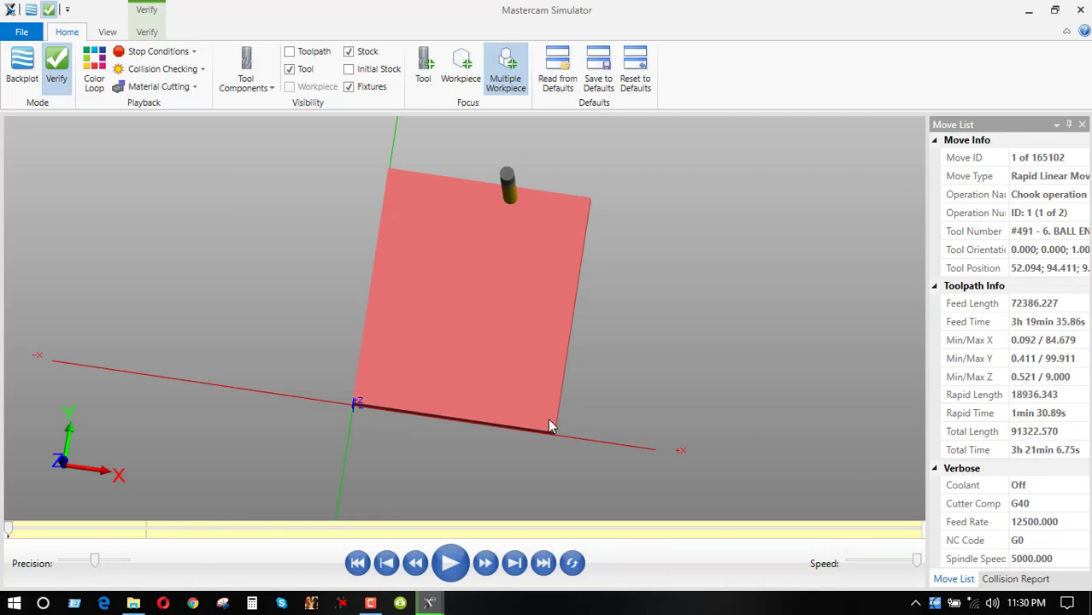
Simulate the toolpaths and inspect the carved portrait relief from top and isometric views.
{"action": "left_click", "coordinate": [453, 567]}
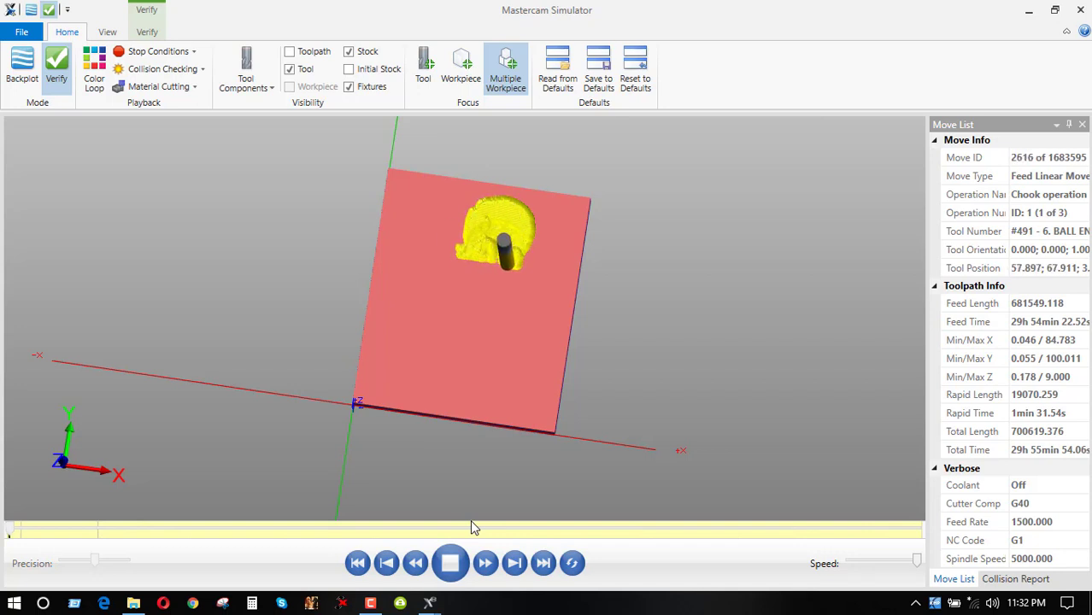
{"action": "mouse_move", "coordinate": [470, 528]}
{"action": "middle_mouse_down"}
{"action": "mouse_move", "coordinate": [427, 322]}
{"action": "mouse_move", "coordinate": [513, 547]}
{"action": "middle_mouse_up"}
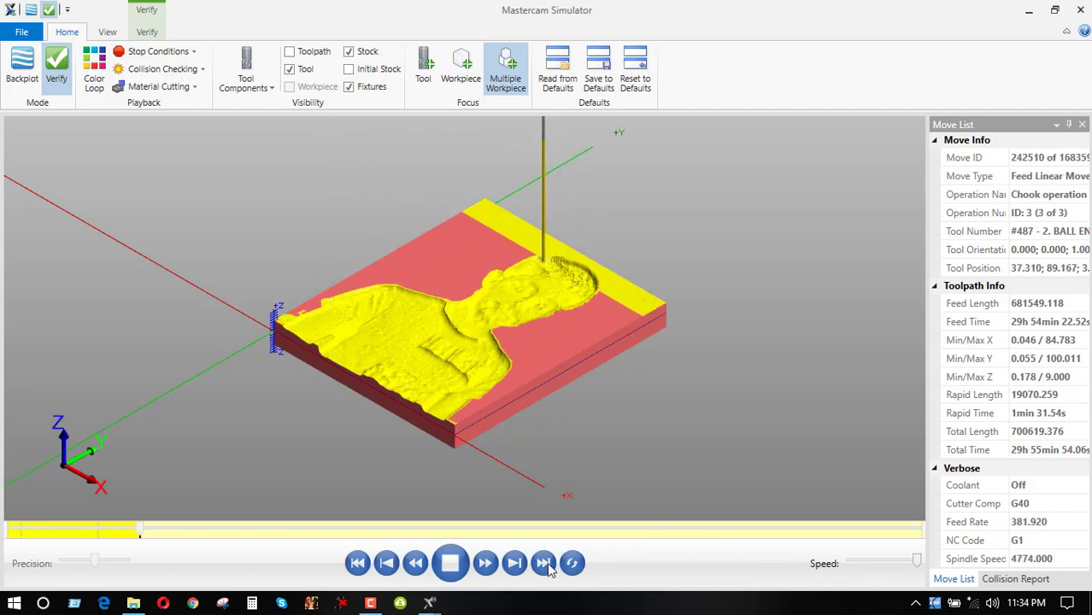
{"action": "key", "text": "alt+1"}
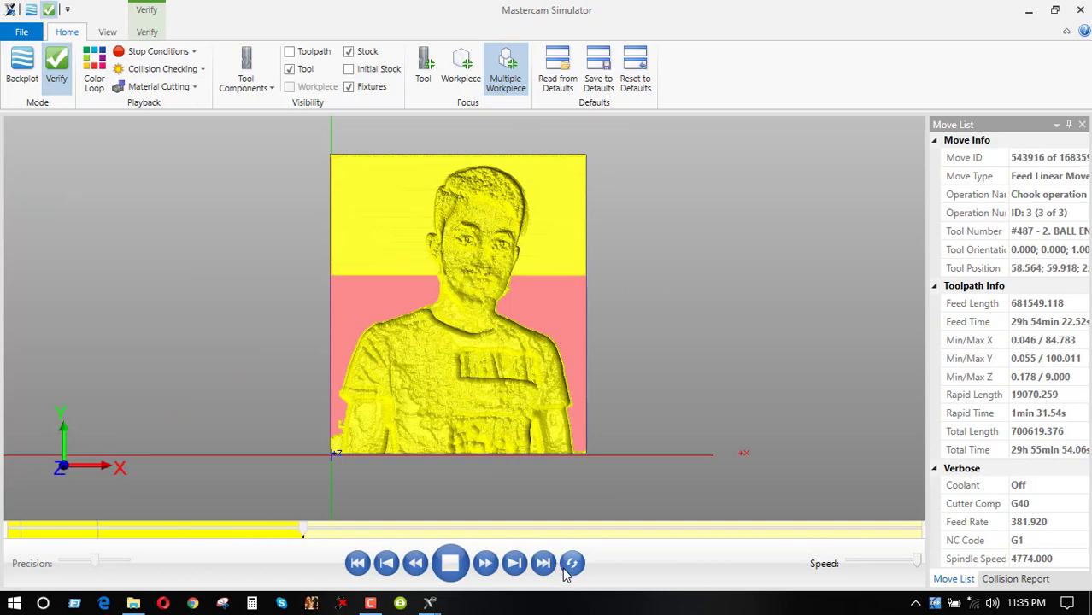
{"action": "key", "text": "alt+7"}
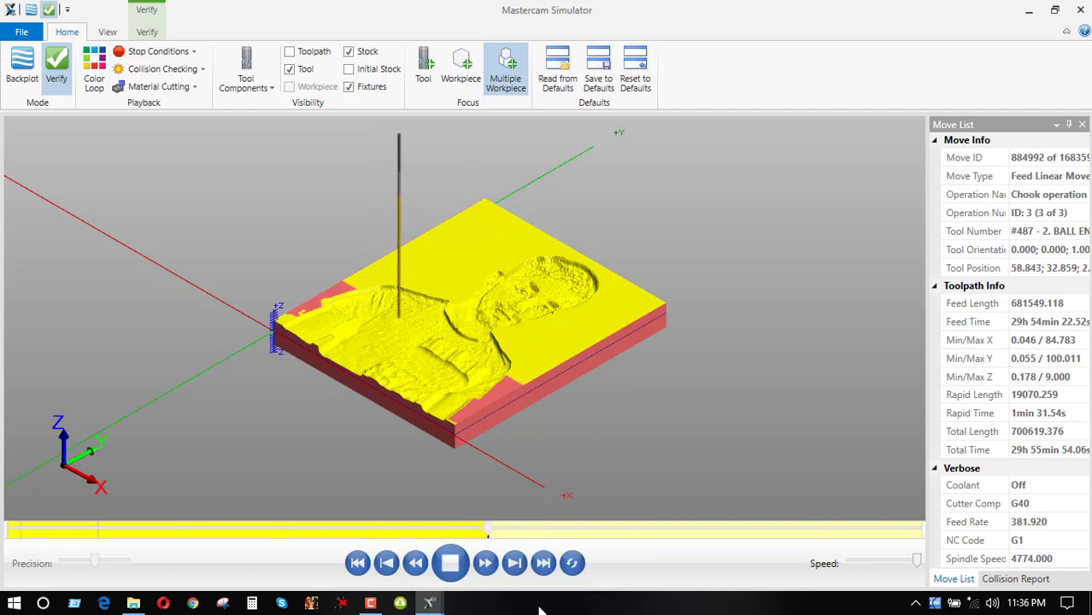
{"action": "middle_click_drag", "start_coordinate": [631, 382], "coordinate": [667, 377]}
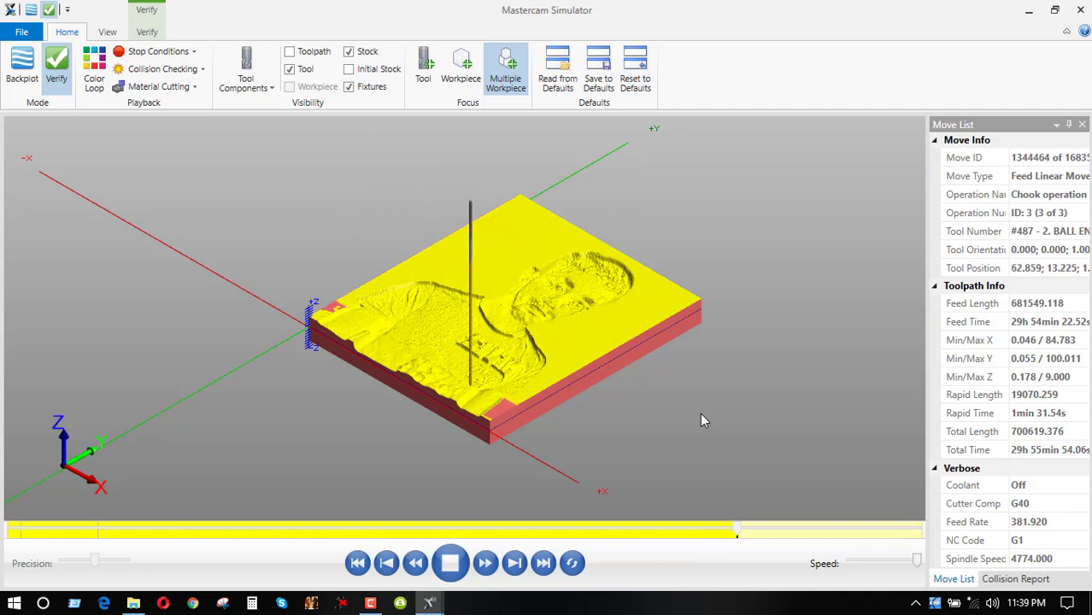
{"action": "scroll", "coordinate": [558, 327], "scroll_direction": "down", "scroll_amount": 1}
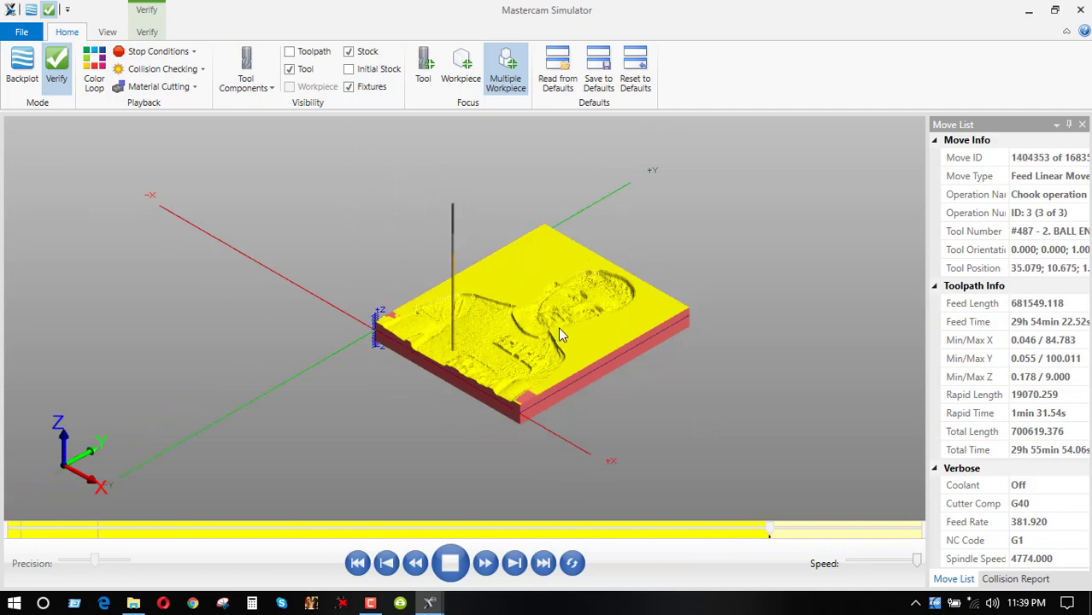